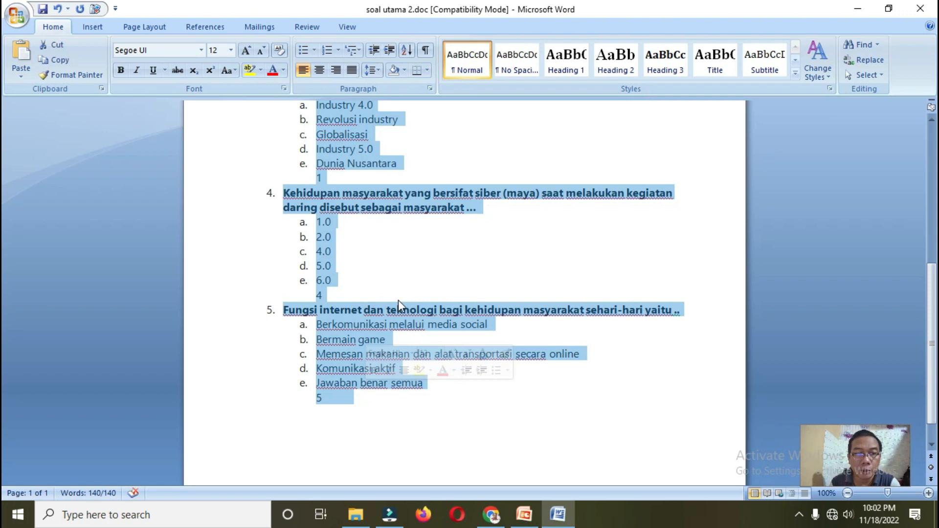
Step: Review the five numbered questions in 'soal utama 2.doc', each with options a–e and an answer number
scroll(342, 274, up, 8)
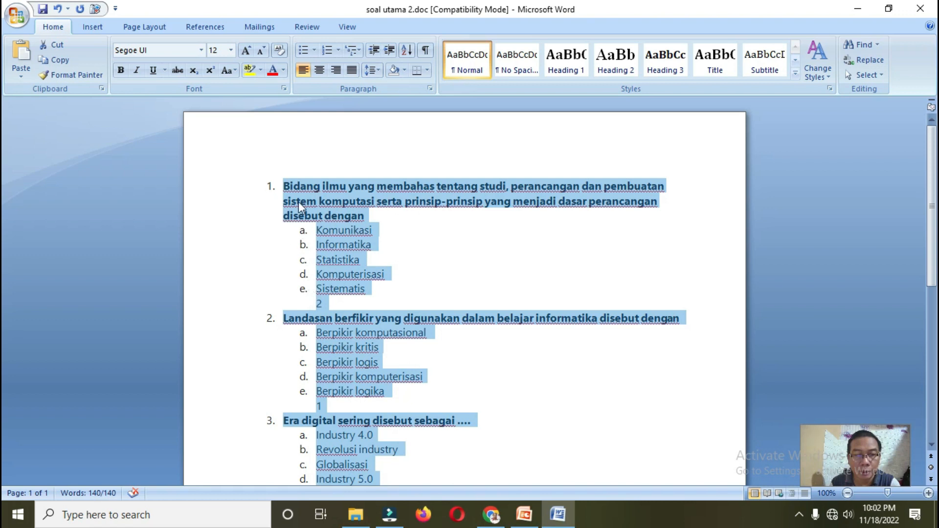
Step: Set numbering to None for all questions and options, then check the plain lines
click(338, 50)
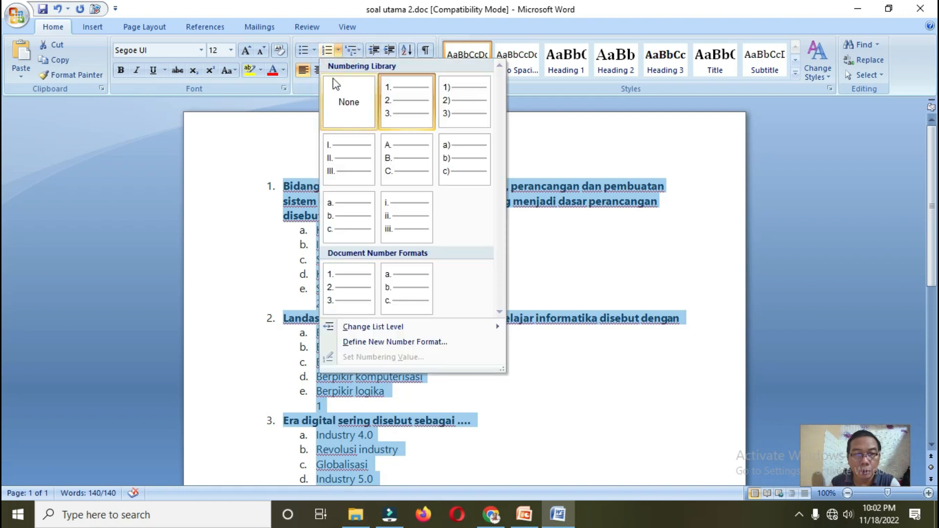
click(349, 109)
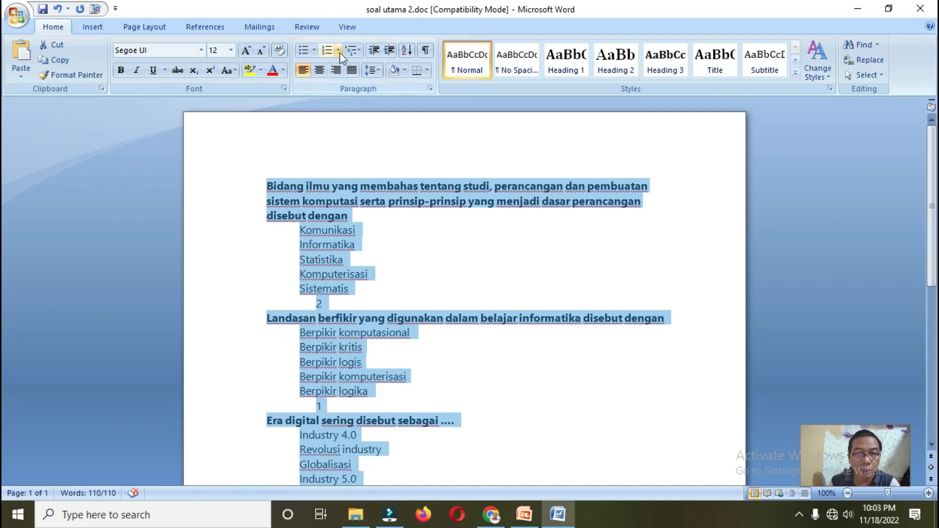
scroll(333, 215, down, 7)
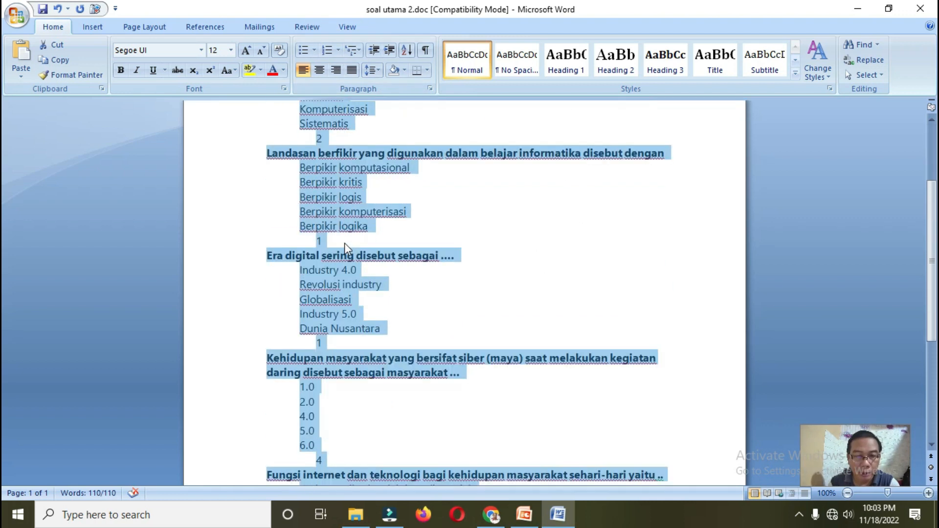
scroll(347, 250, down, 1)
scroll(348, 249, up, 8)
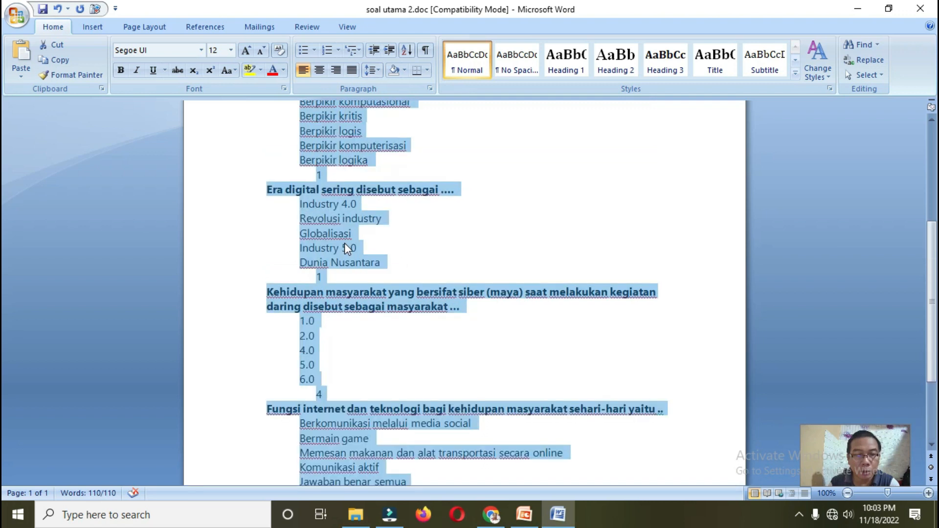
scroll(350, 241, down, 4)
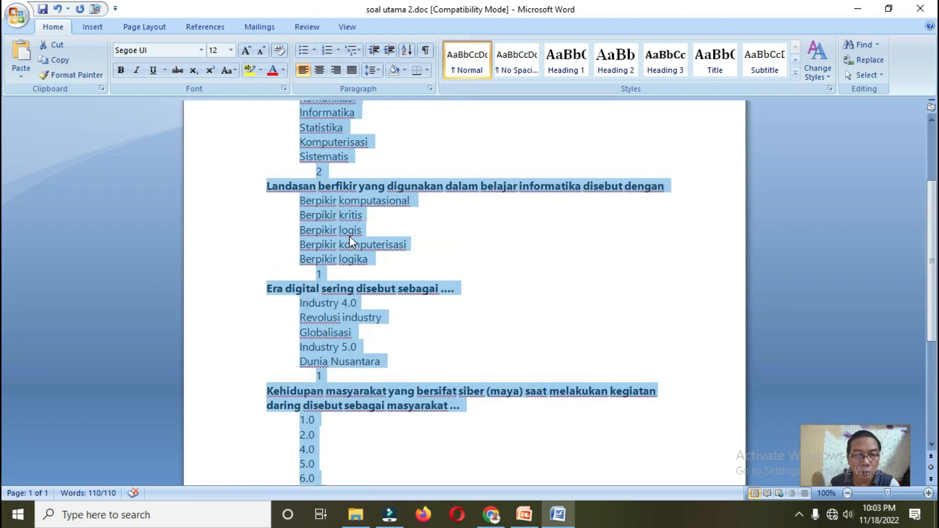
scroll(351, 241, down, 2)
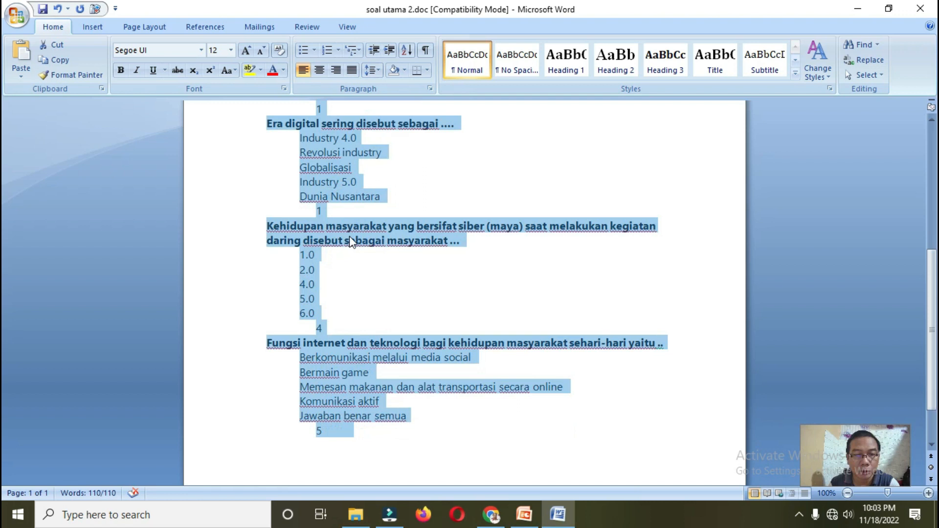
scroll(351, 242, up, 6)
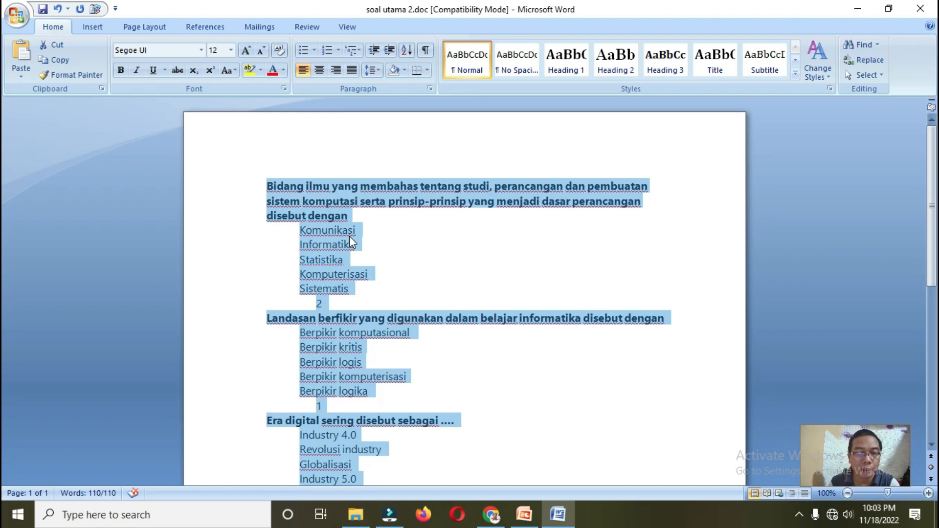
click(89, 31)
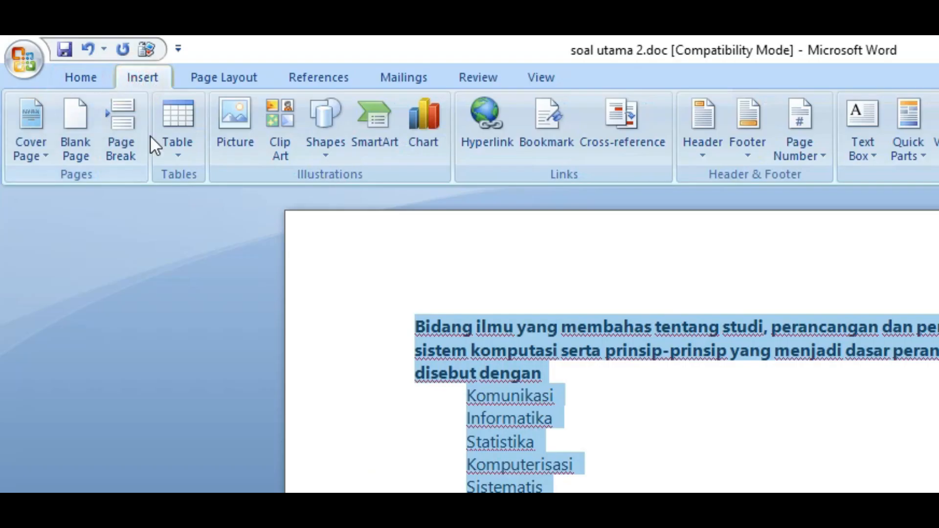
Step: Set up Convert Text to Table with 7 columns, separating text at paragraphs
click(183, 159)
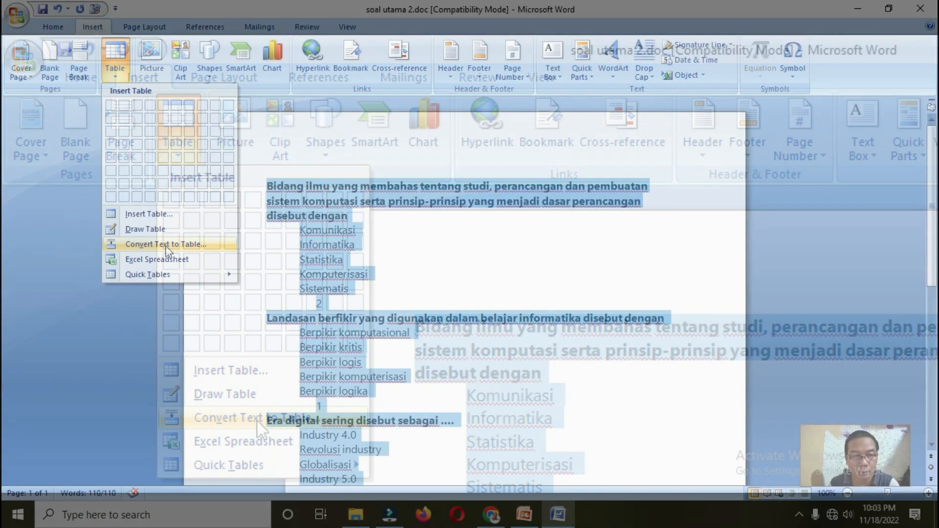
click(165, 244)
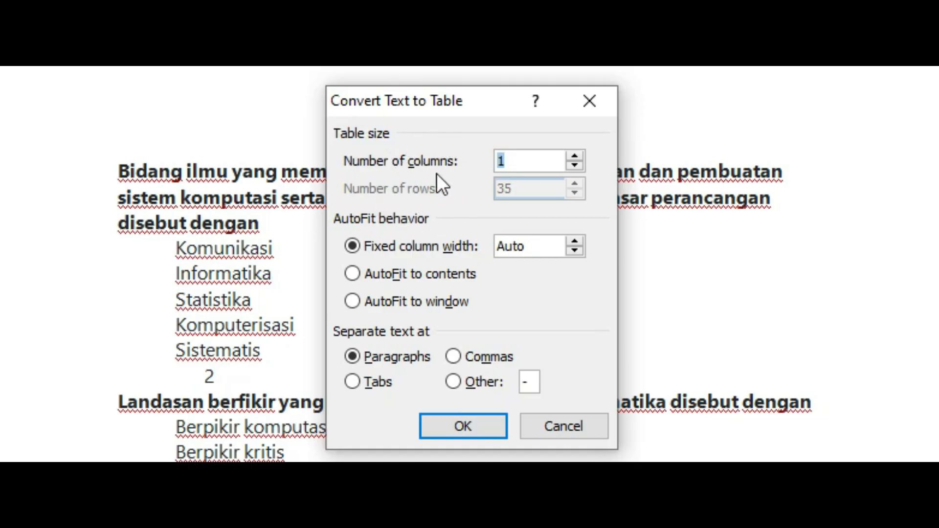
click(575, 157)
click(575, 158)
click(575, 158)
click(575, 158)
click(574, 157)
click(574, 157)
drag(491, 105, 643, 90)
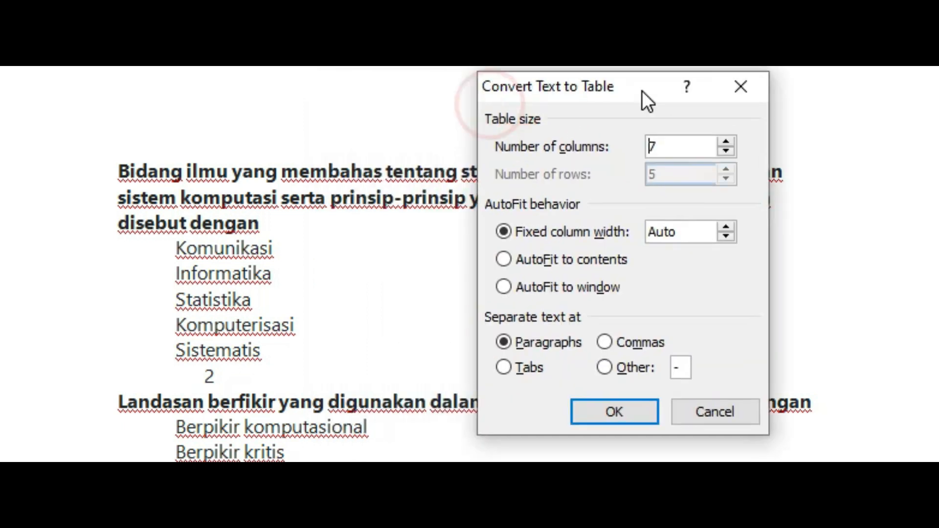
click(651, 147)
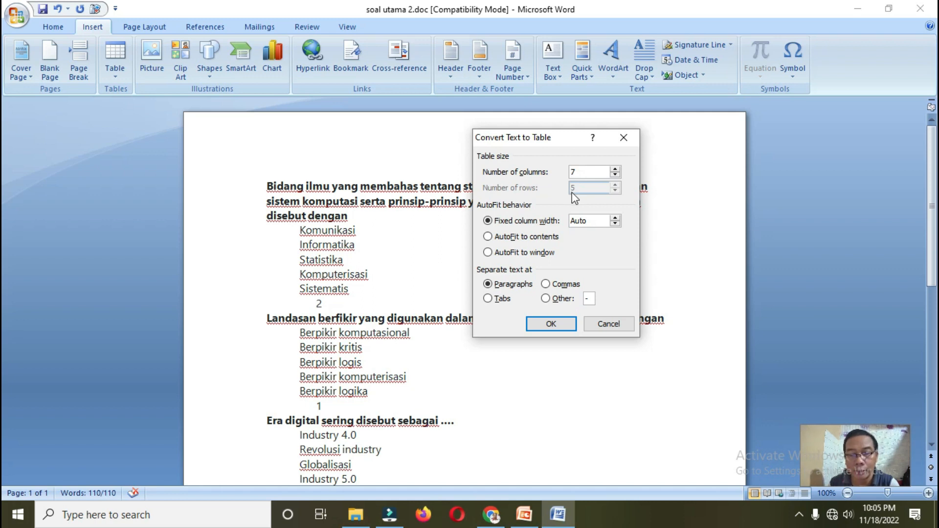
Step: Create the 7-column question table and scroll through it to check each row
click(551, 325)
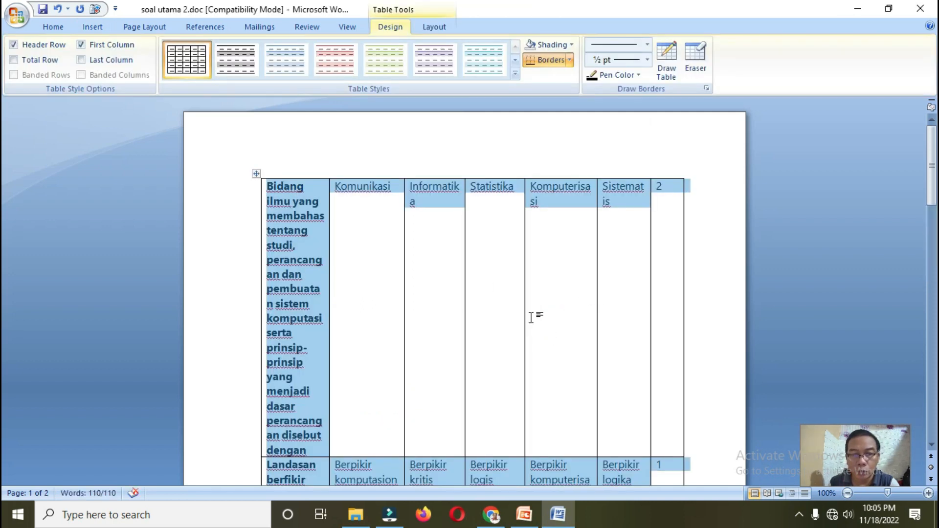
scroll(531, 315, down, 7)
scroll(400, 299, down, 5)
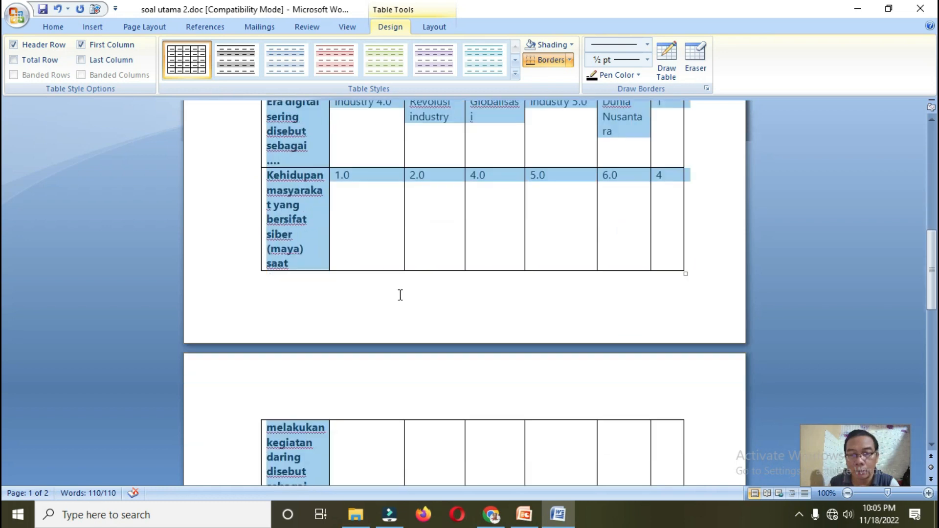
scroll(372, 215, up, 2)
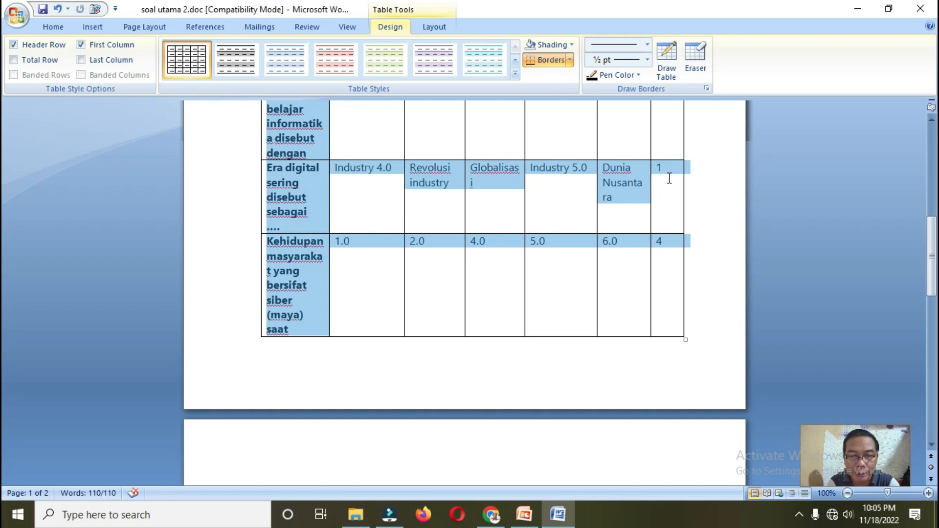
click(523, 518)
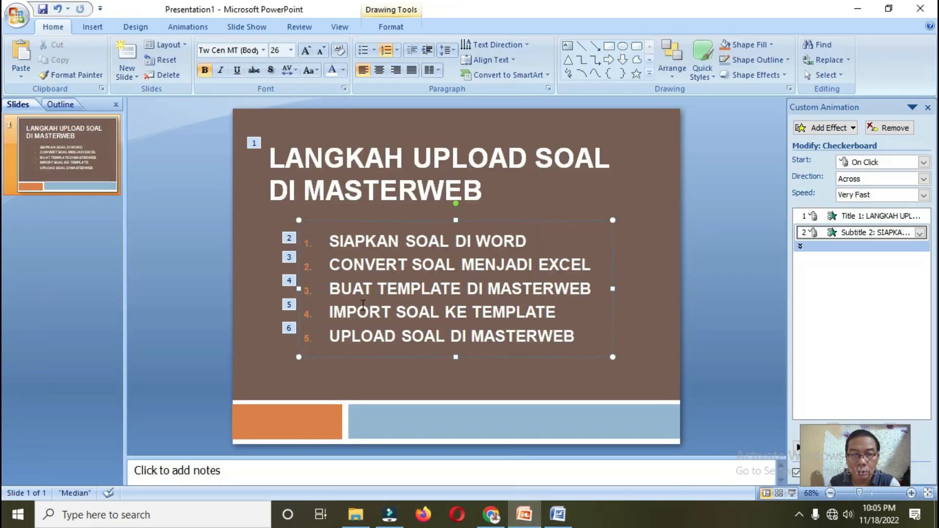
Step: Highlight the CONVERT SOAL MENJADI EXCEL and BUAT TEMPLATE DI MASTERWEB steps, then return to the browser
click(241, 304)
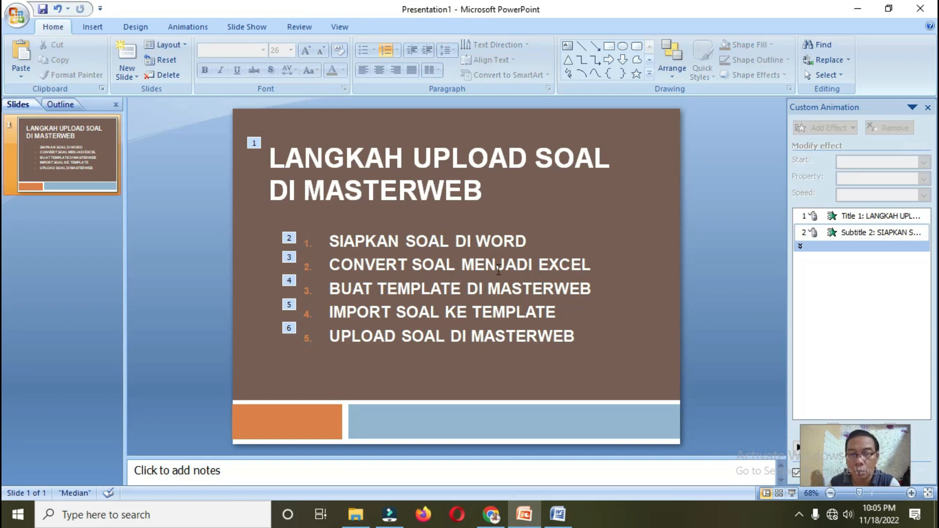
drag(329, 268, 581, 272)
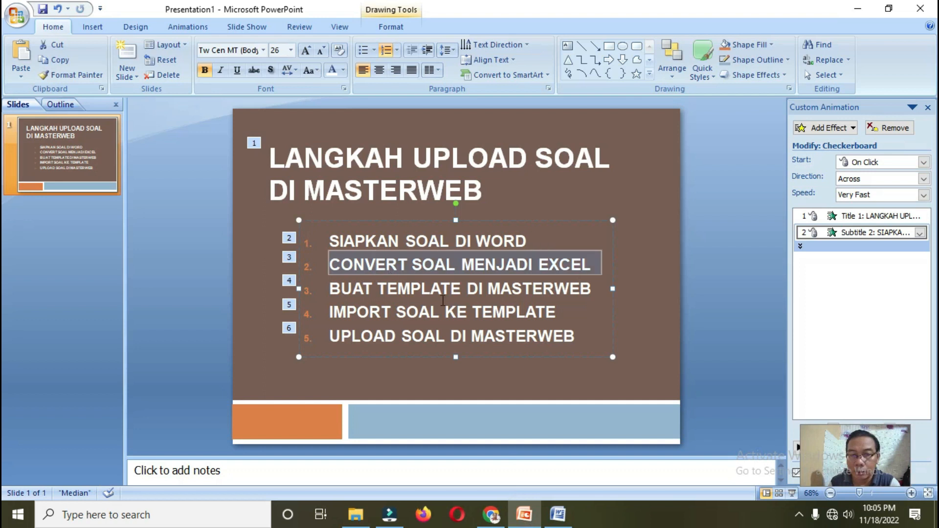
drag(330, 289, 544, 297)
drag(549, 295, 548, 296)
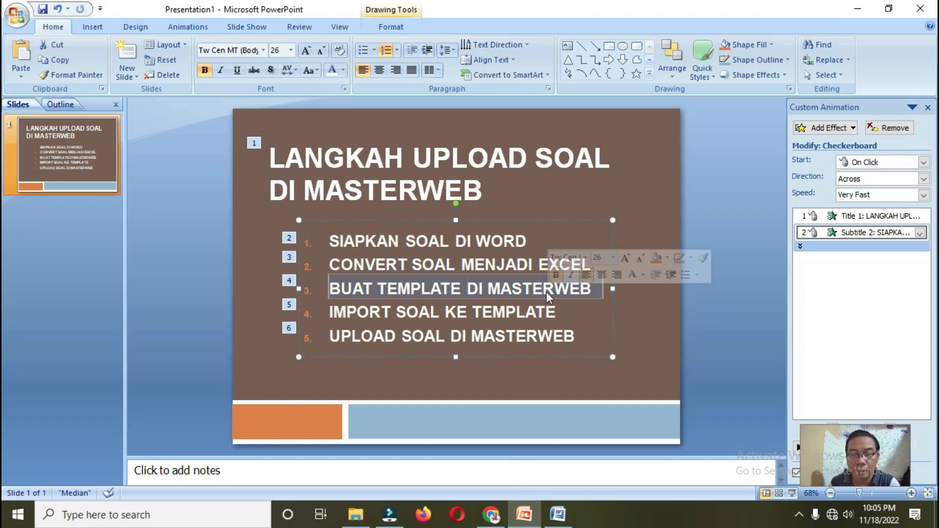
click(491, 515)
click(195, 41)
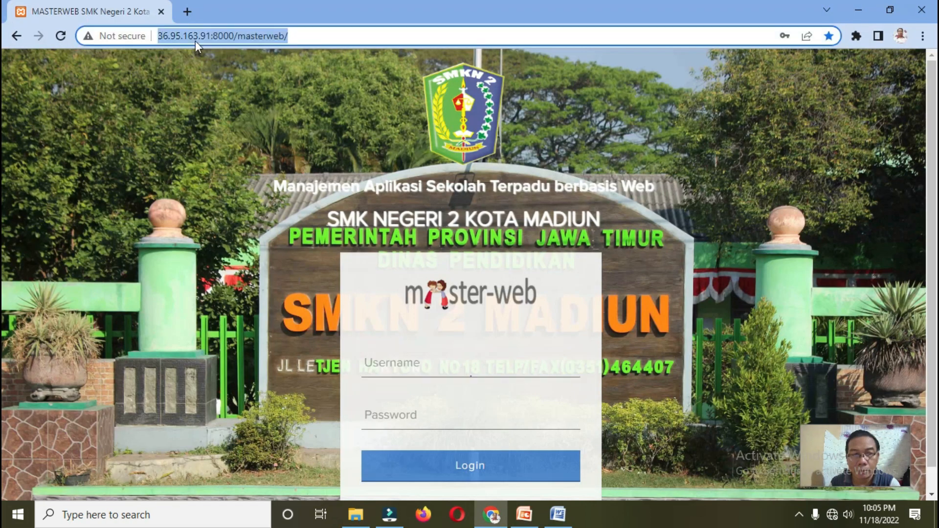
Step: Reload the Masterweb login page and sign in with the teacher account
text(36)
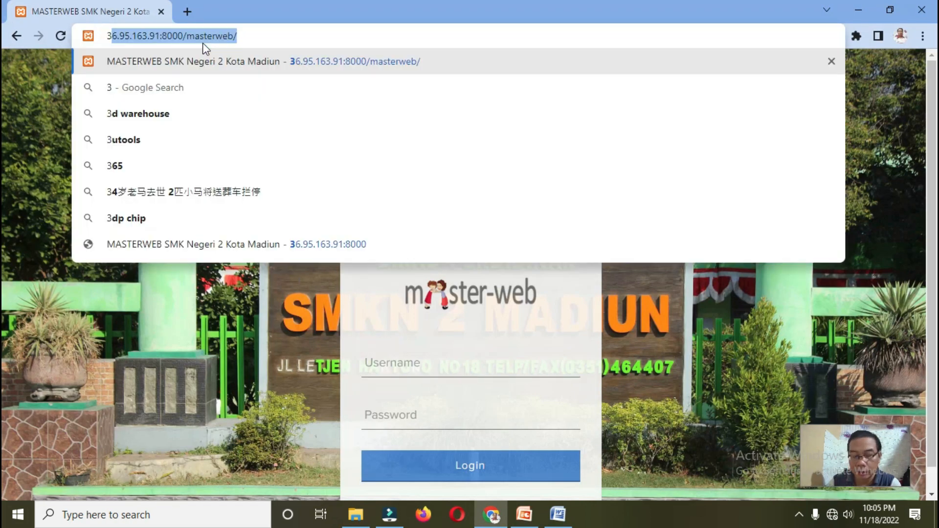
key(Return)
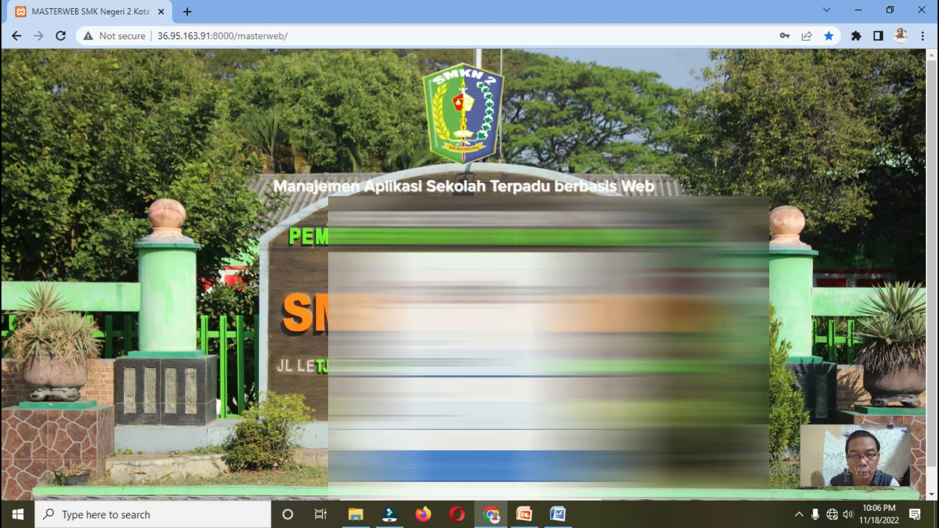
click(470, 465)
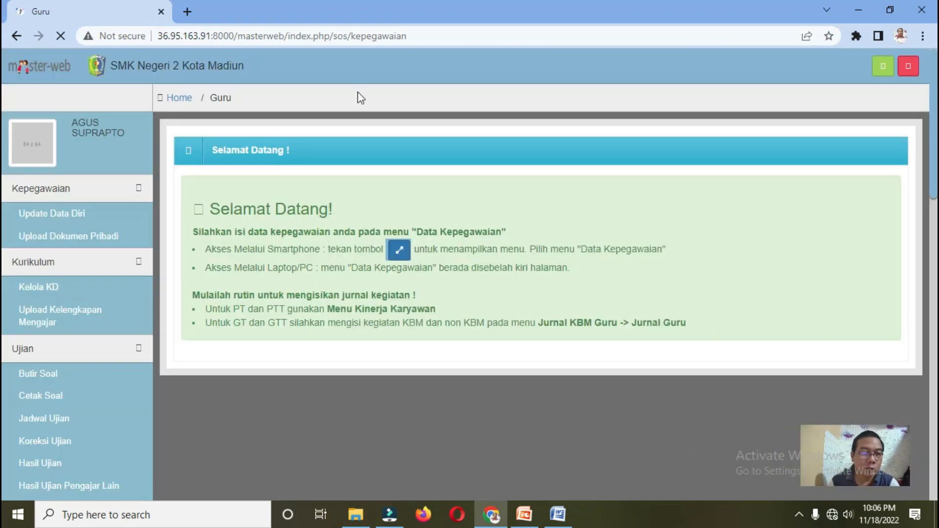
Step: Expand Ujian in the sidebar and open Butir Soal to reach Kumpulan Soal
scroll(81, 229, down, 4)
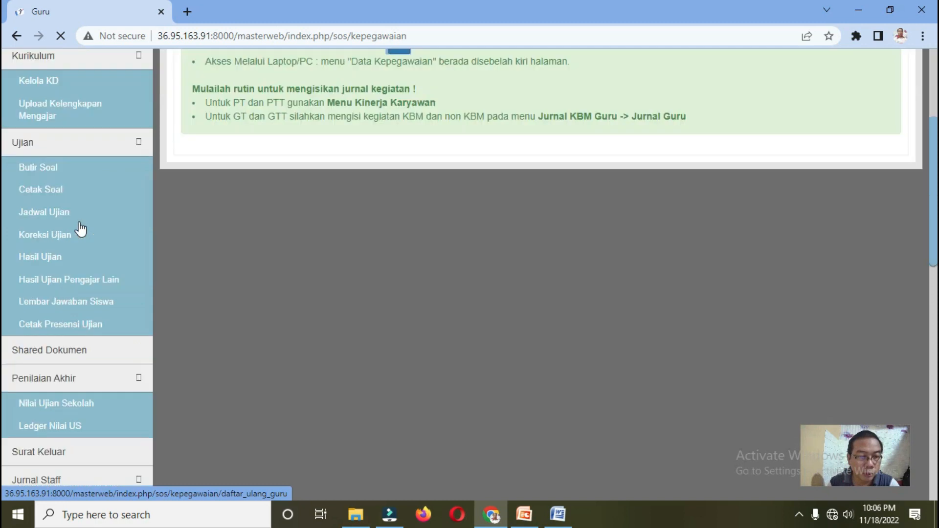
click(74, 149)
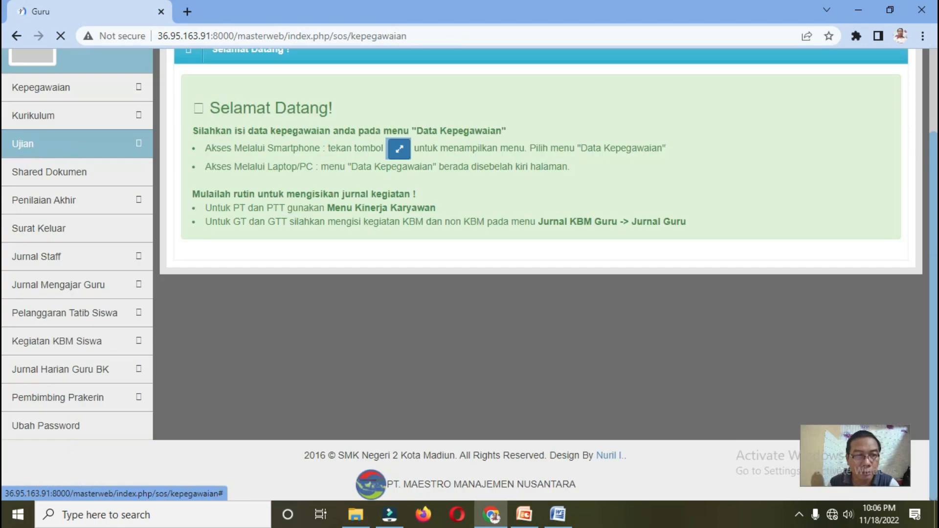
click(32, 155)
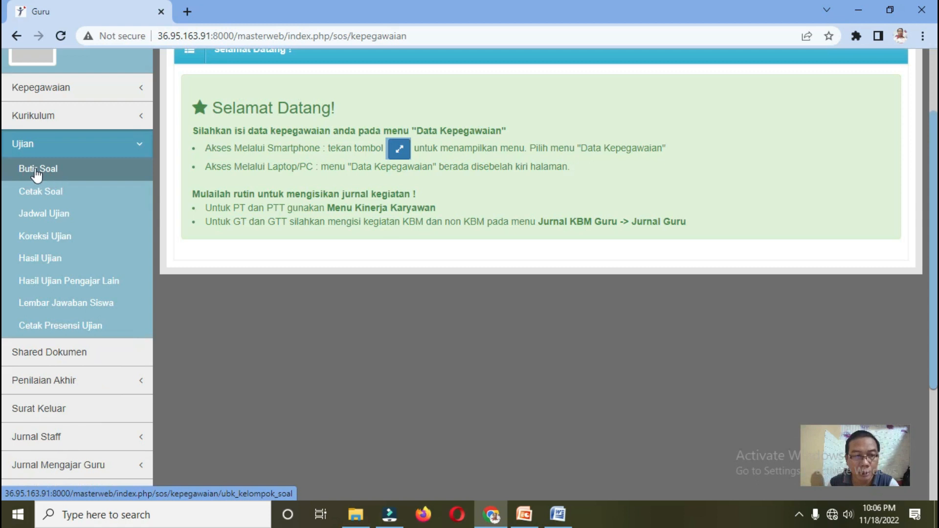
click(35, 169)
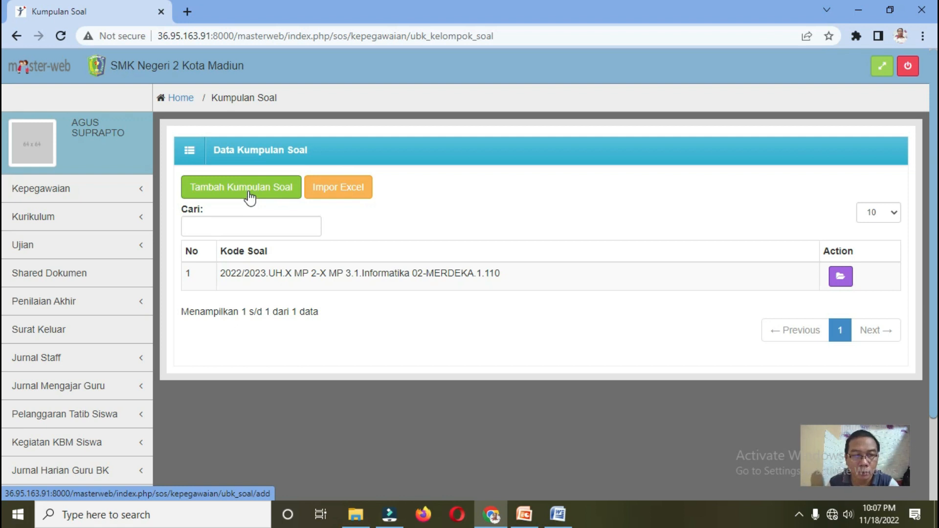
Step: Start a new entry with Tambah Kumpulan Soal and focus the question text area
click(250, 198)
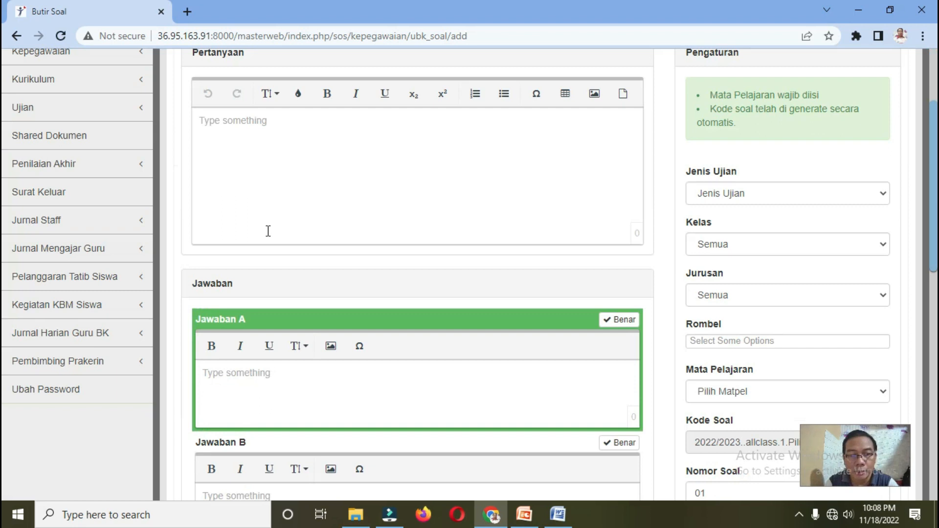
click(203, 121)
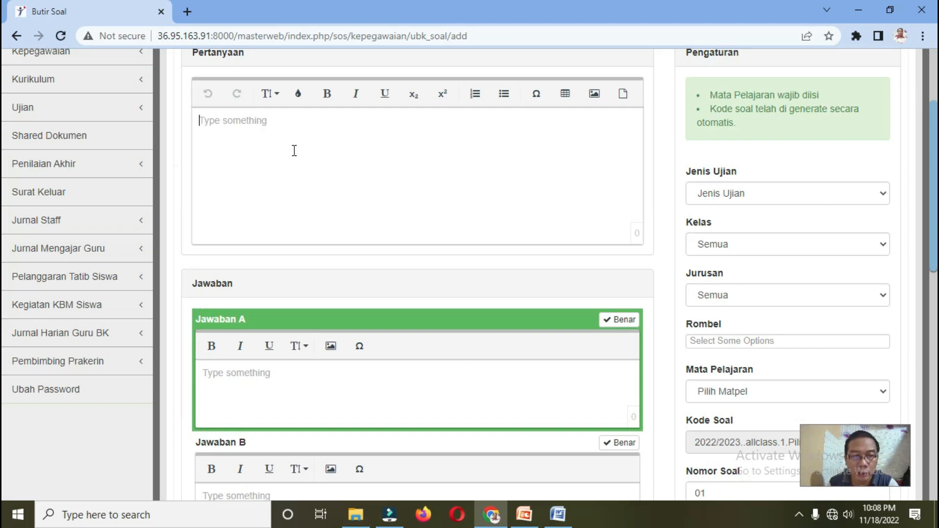
Step: Set exam type PAS Ganjil, class level X and major Manajemen Perkantoran
scroll(294, 151, down, 2)
scroll(239, 285, down, 10)
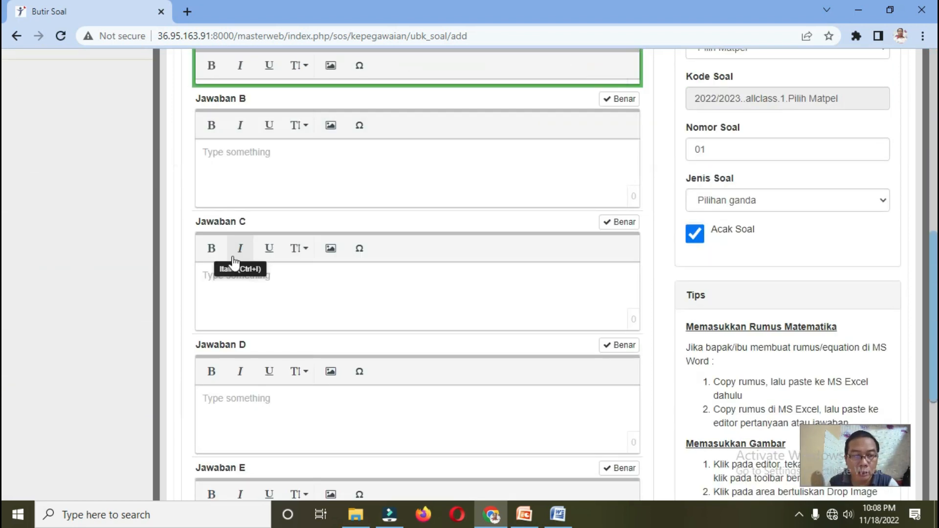
scroll(238, 267, up, 10)
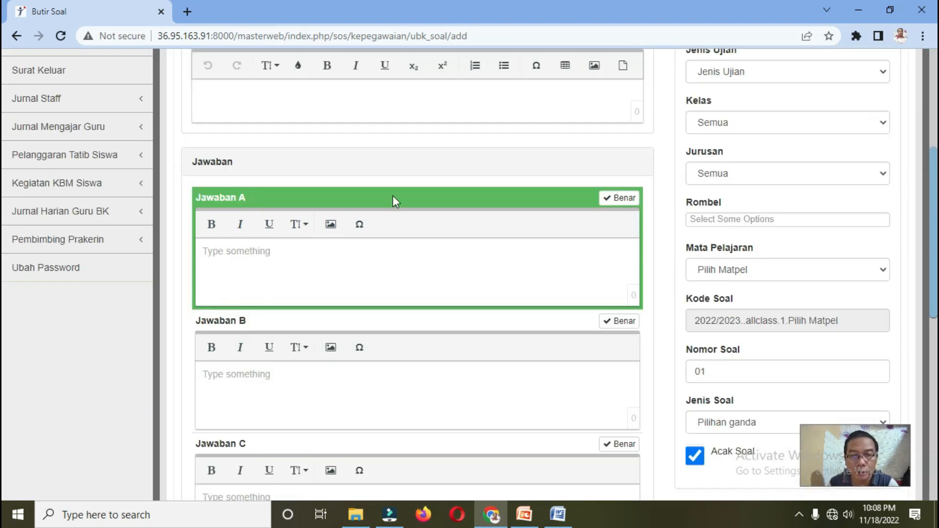
scroll(873, 189, up, 2)
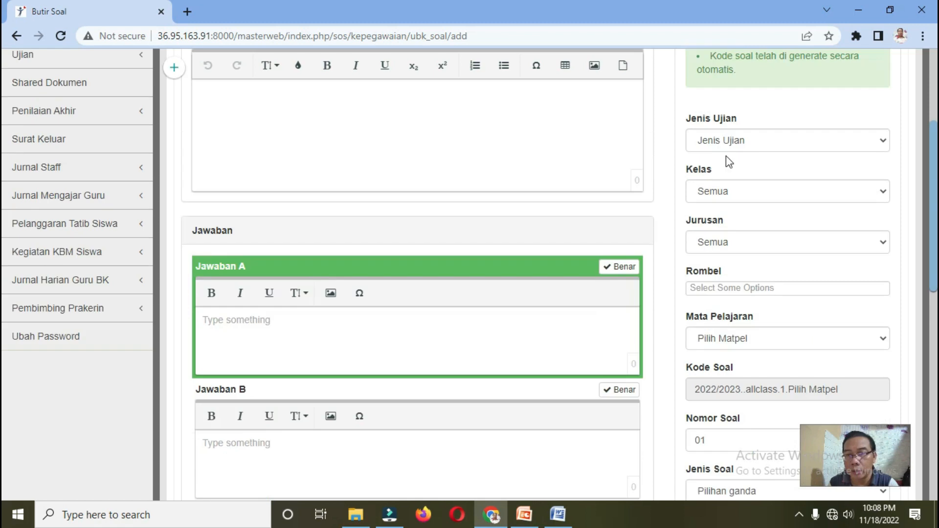
click(788, 144)
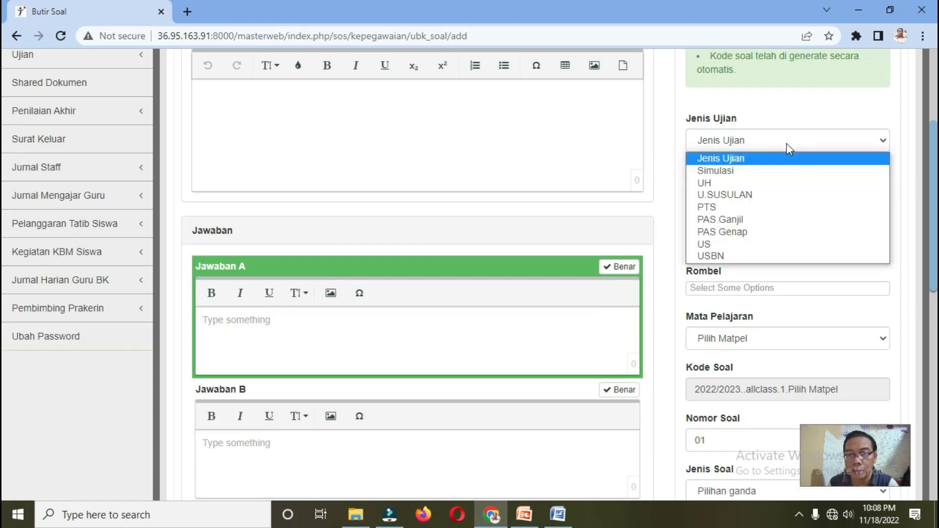
click(737, 220)
click(737, 193)
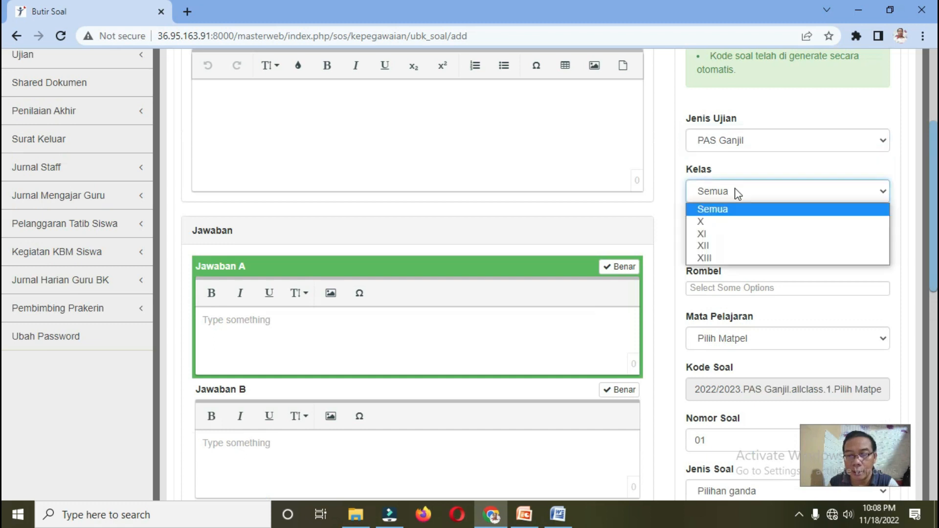
click(723, 221)
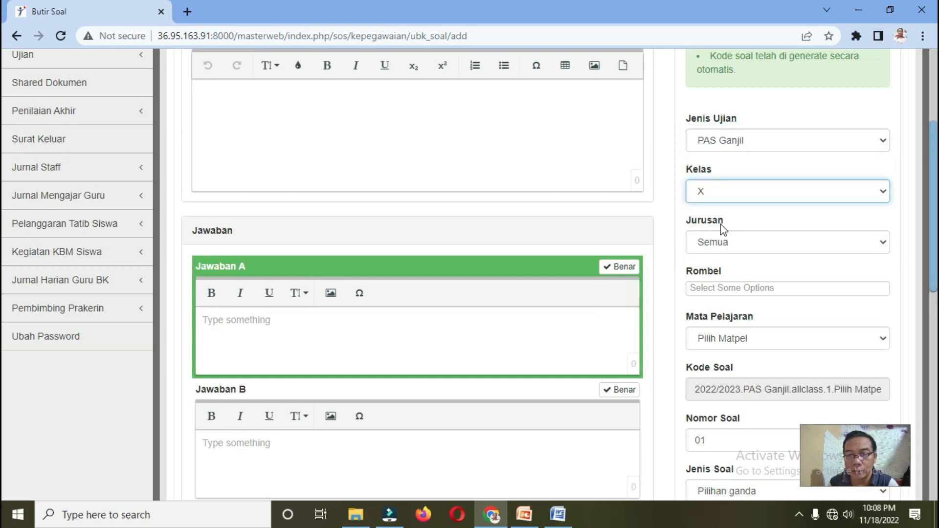
click(751, 244)
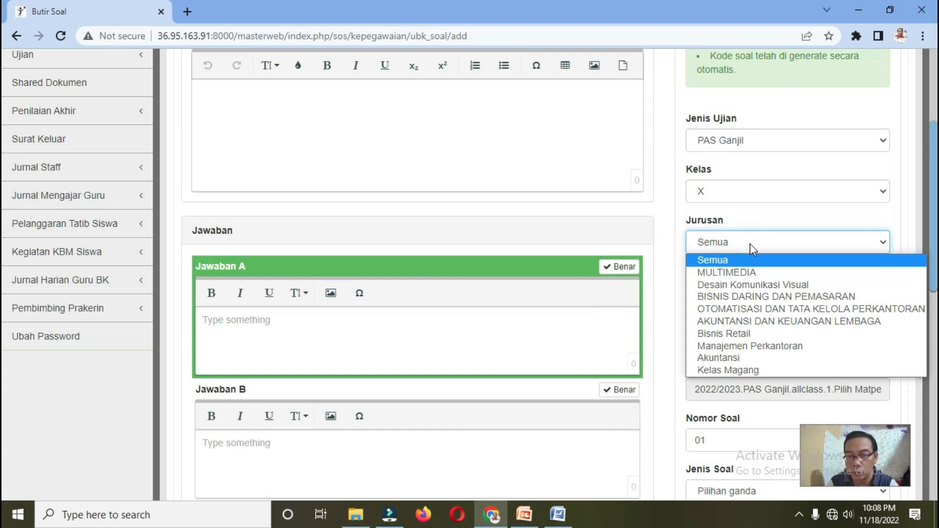
click(754, 345)
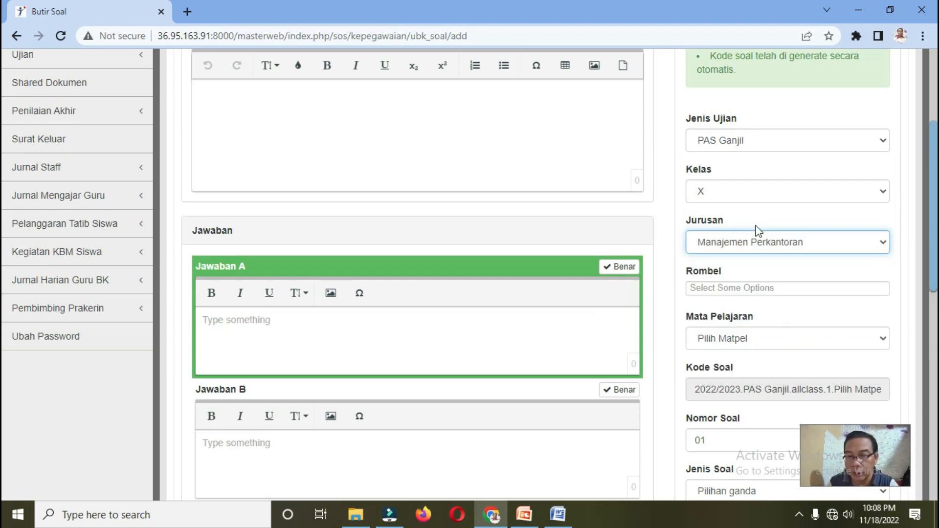
Step: Add class groups X AK 3 and X AK 4 and set subject Informatika 02-MERDEKA
click(713, 289)
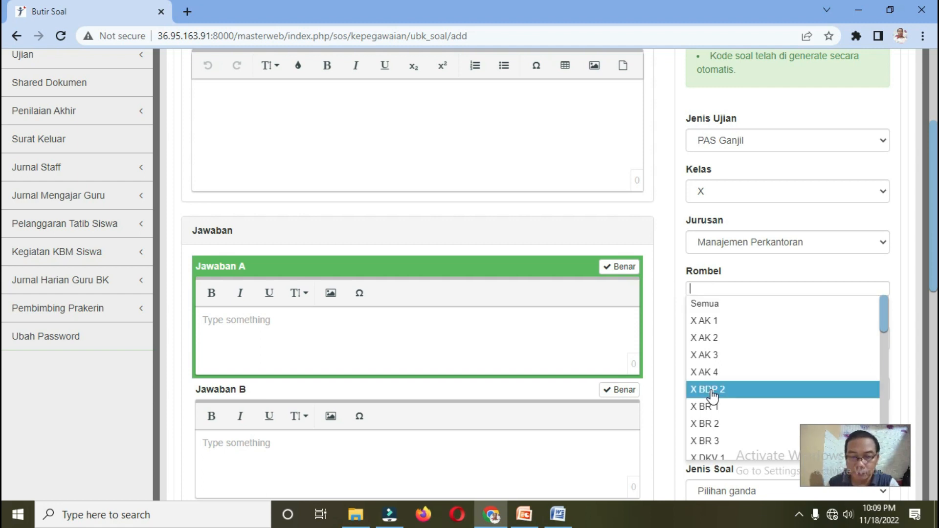
click(716, 355)
click(742, 291)
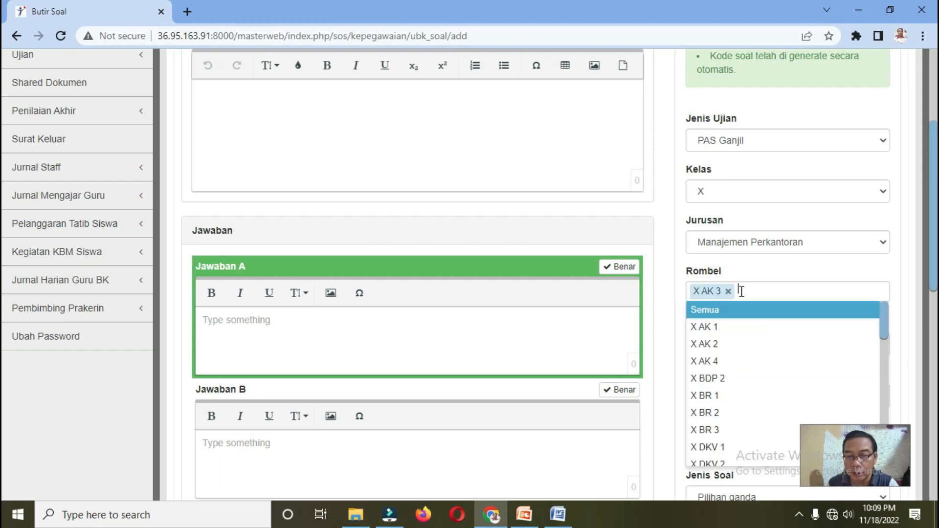
click(722, 361)
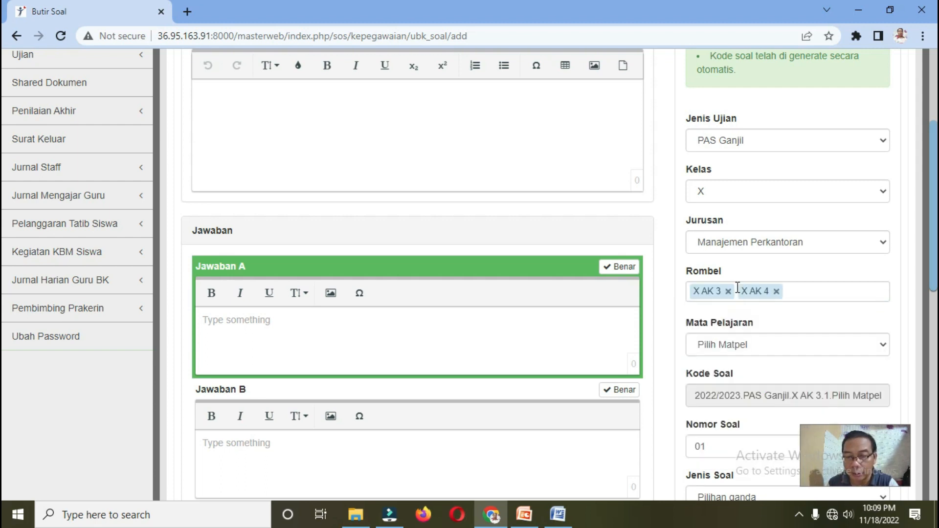
click(762, 343)
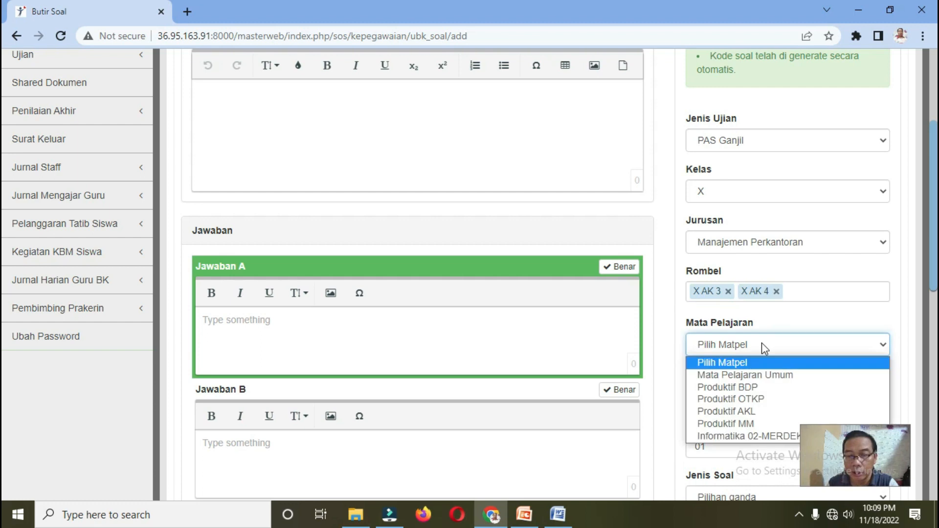
click(731, 437)
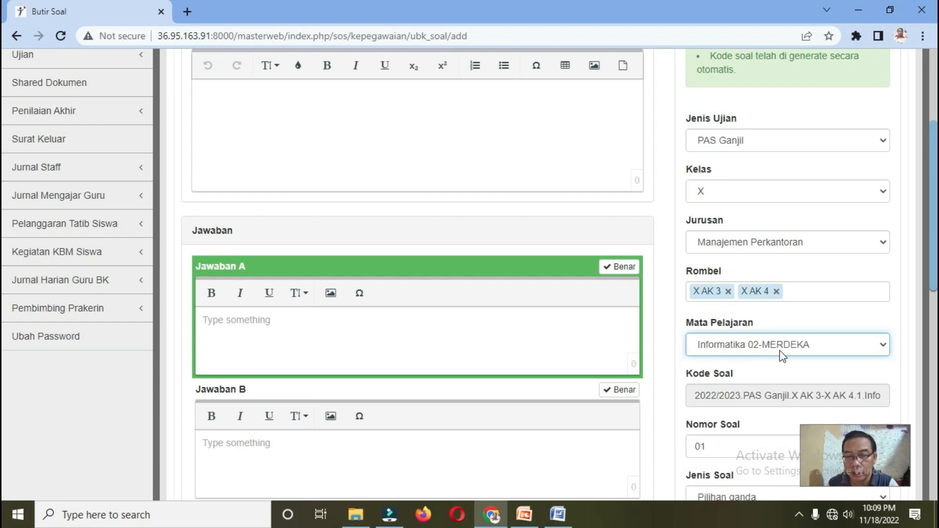
scroll(784, 356, down, 1)
scroll(783, 356, down, 2)
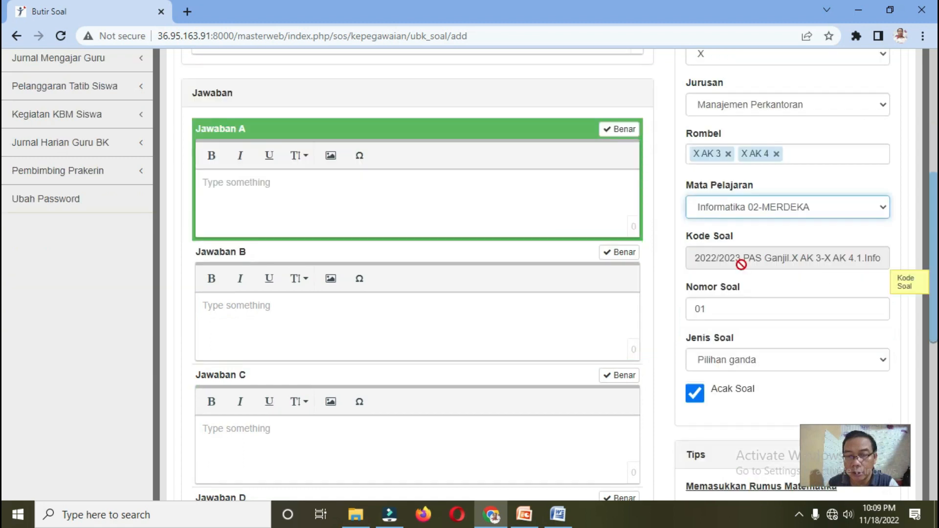
scroll(730, 323, down, 2)
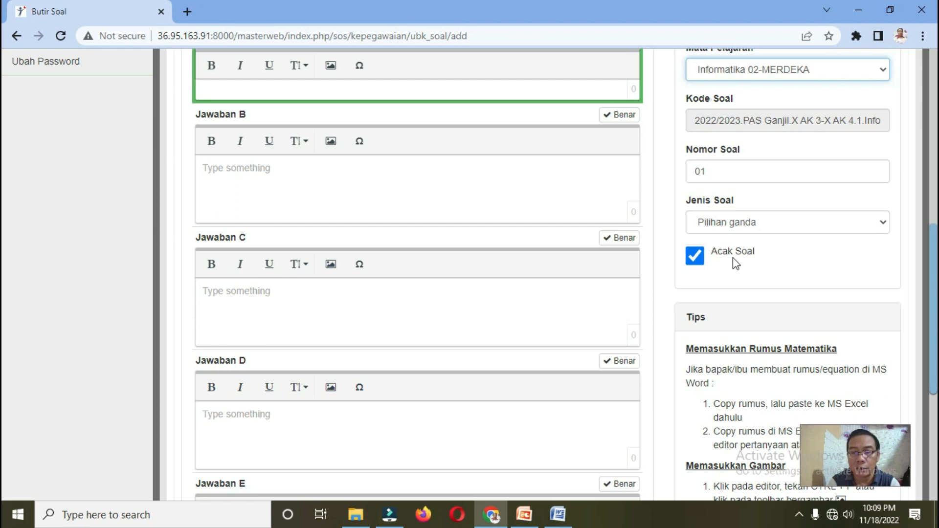
scroll(656, 326, down, 6)
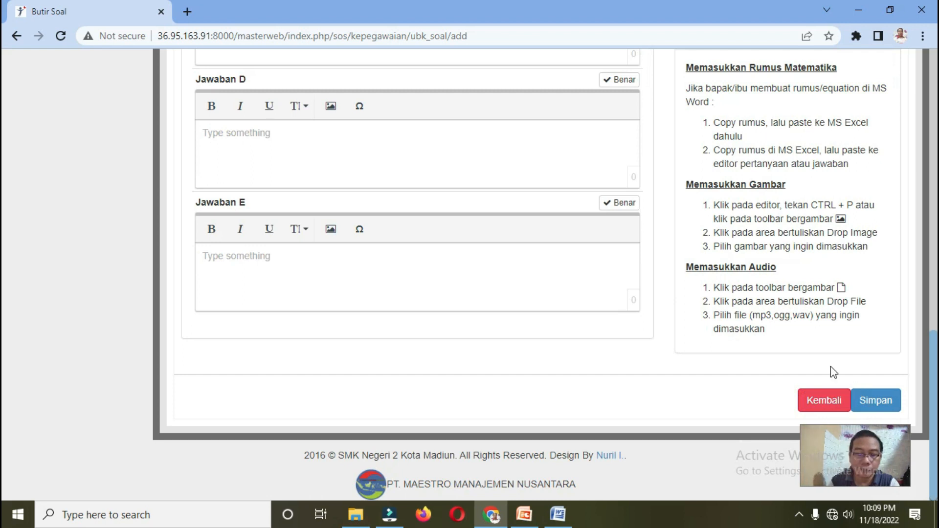
scroll(644, 330, up, 15)
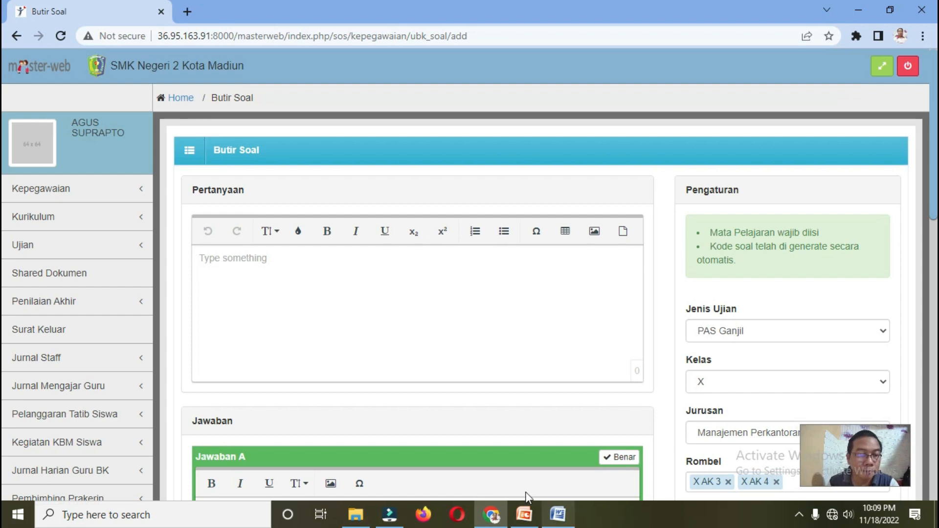
Step: Check the LANGKAH UPLOAD SOAL DI MASTERWEB slide, then expand Ujian in Masterweb's menu
click(524, 513)
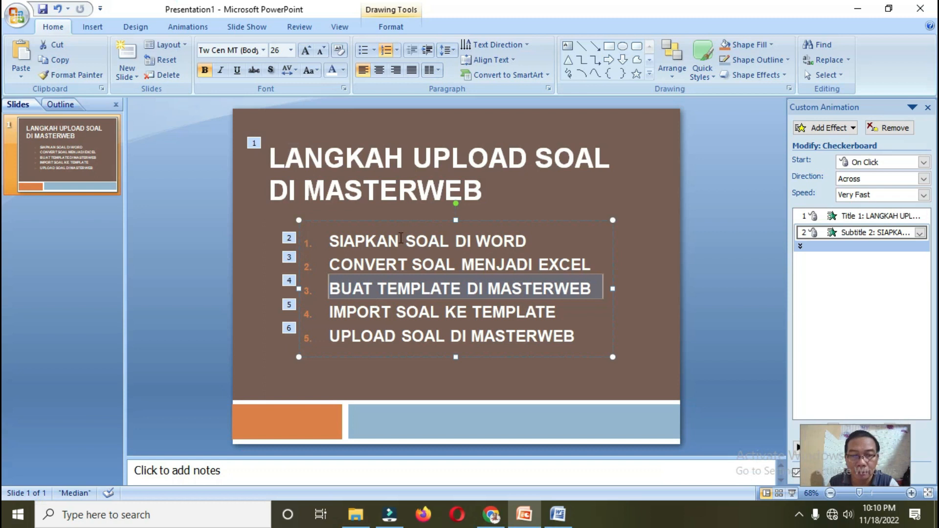
click(491, 515)
click(39, 252)
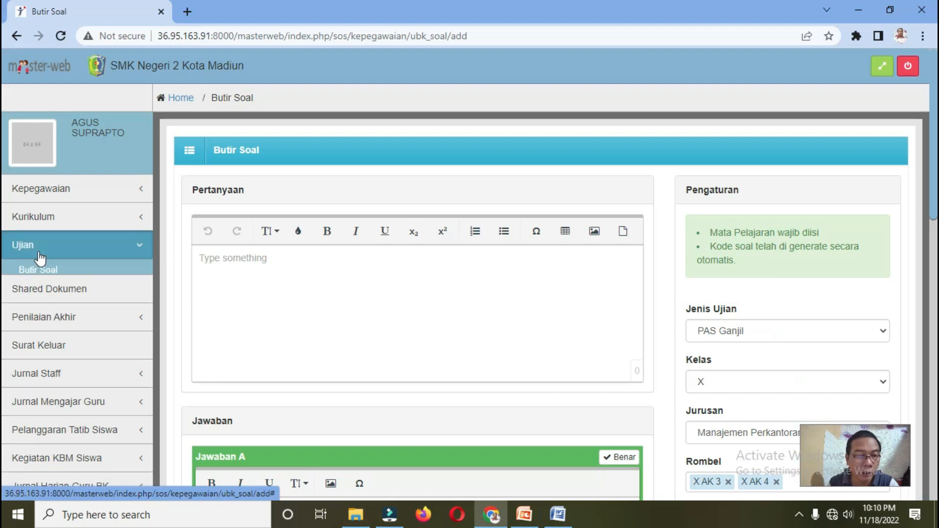
Step: On the Excel import page, set exam type PAS Ganjil, class level X, major Manajemen Perkantoran
click(38, 274)
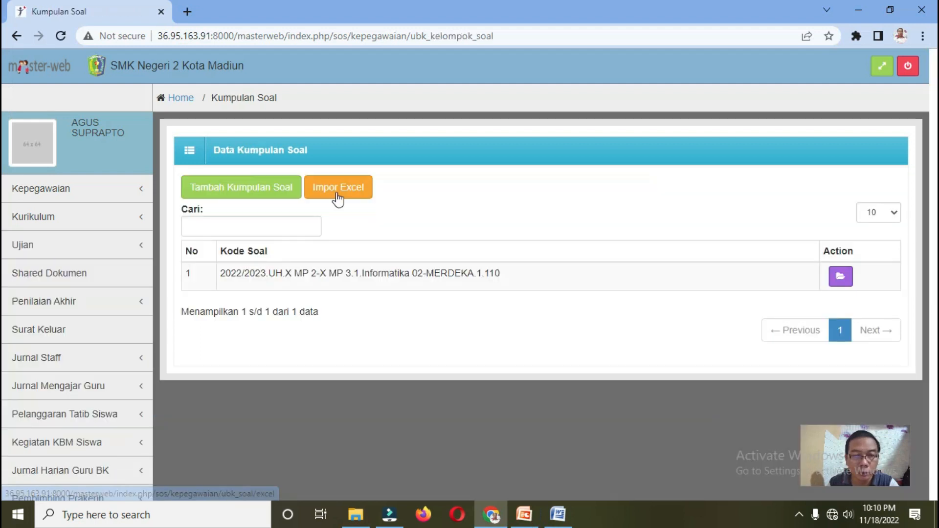
click(338, 198)
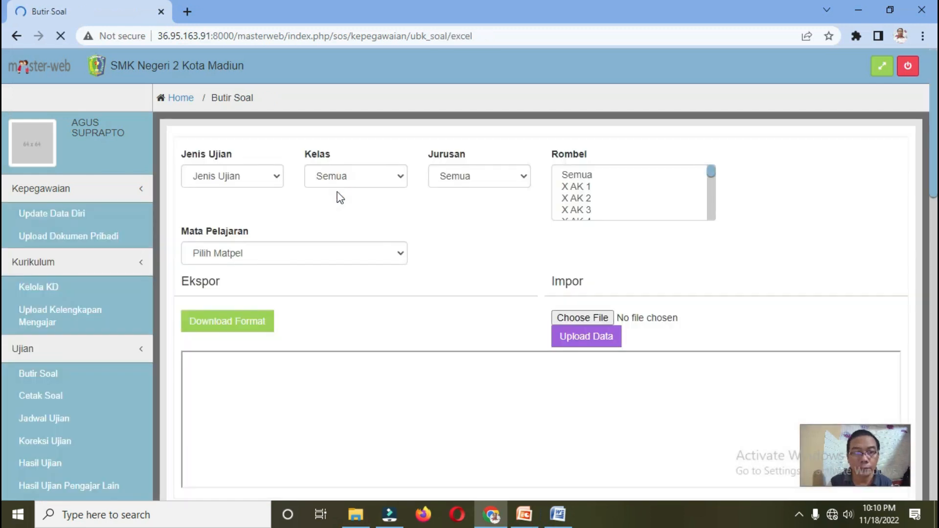
click(251, 177)
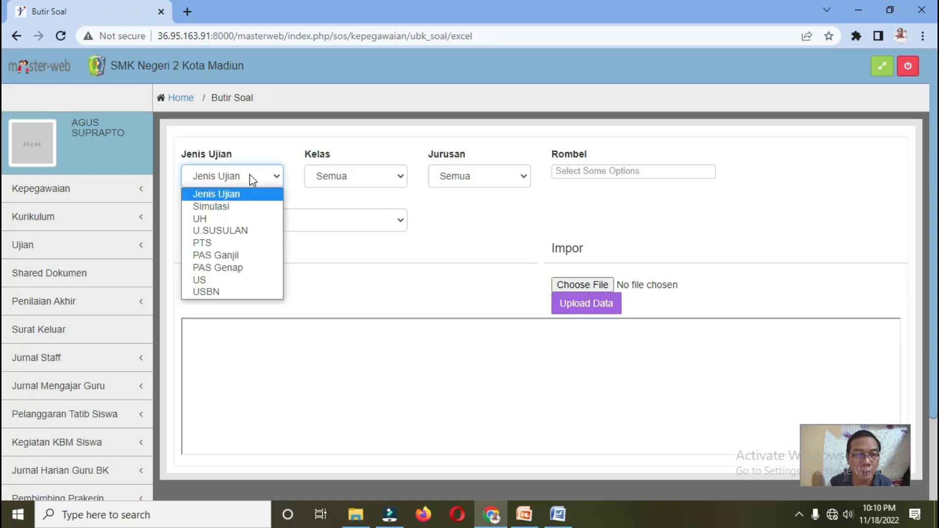
click(227, 257)
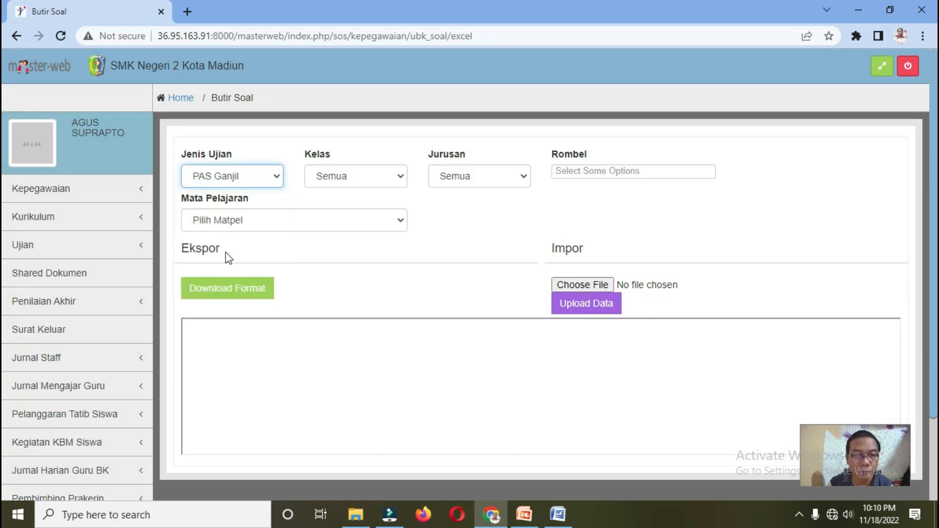
click(347, 180)
click(343, 205)
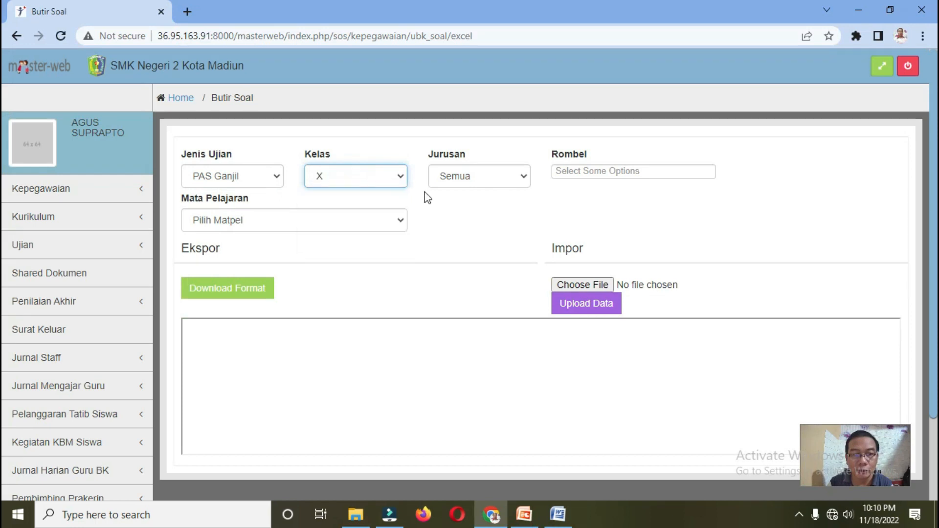
click(465, 177)
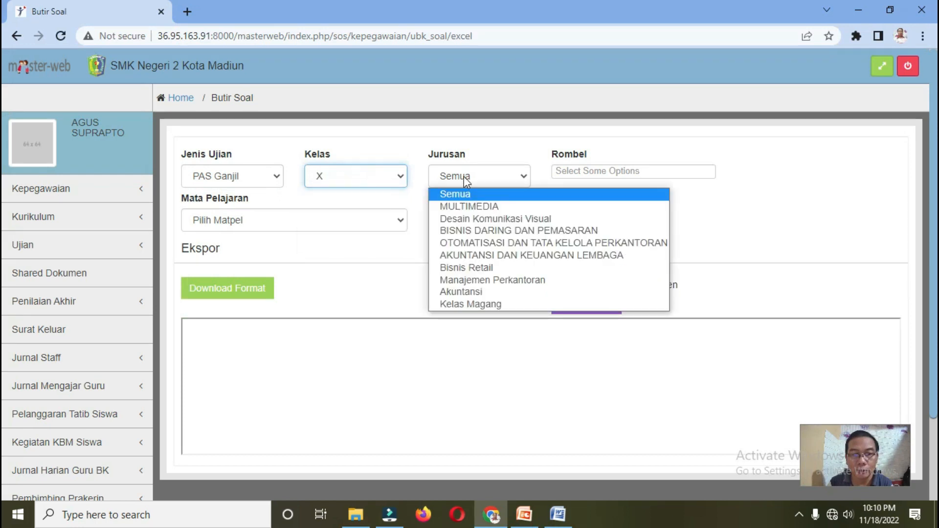
click(489, 282)
Step: Add class groups X MP 1, X MP 2, X MP 3 and X MP 4 in Rombel
click(577, 171)
scroll(577, 275, down, 3)
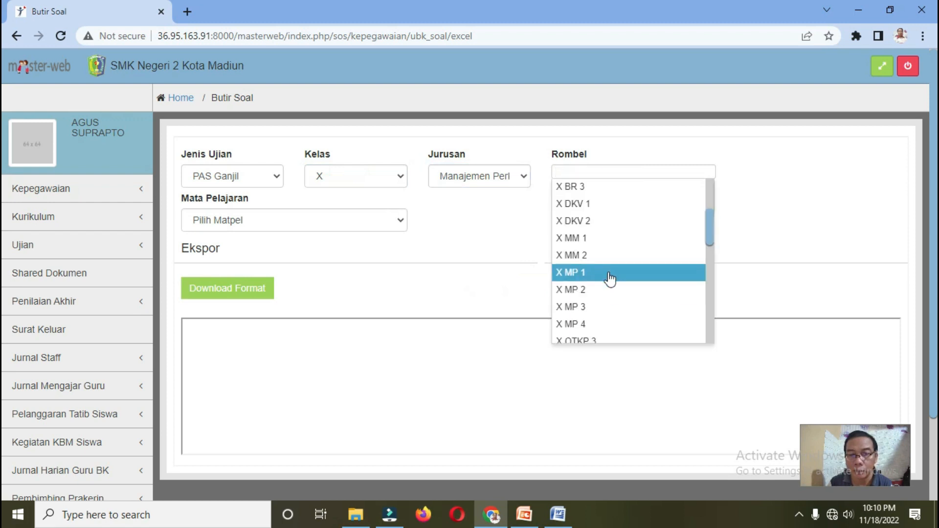
click(609, 275)
click(629, 180)
scroll(624, 232, down, 2)
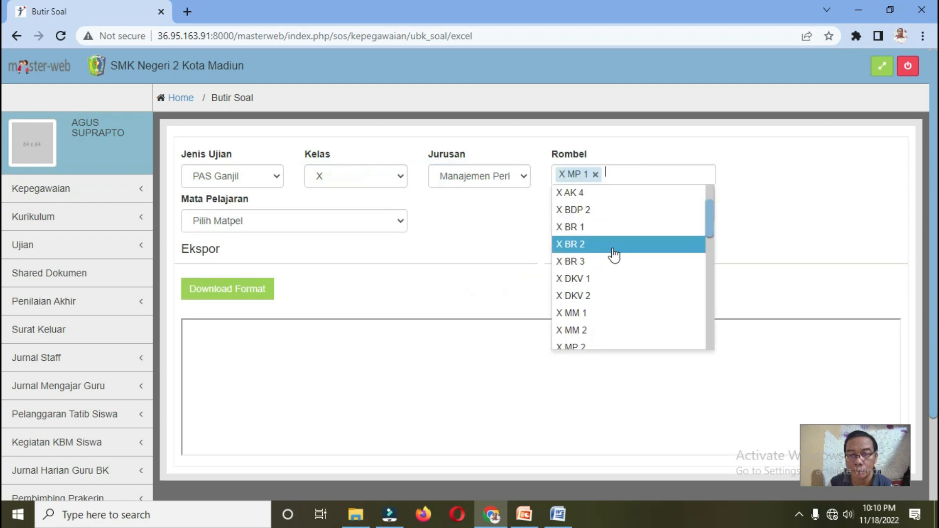
scroll(607, 314, down, 3)
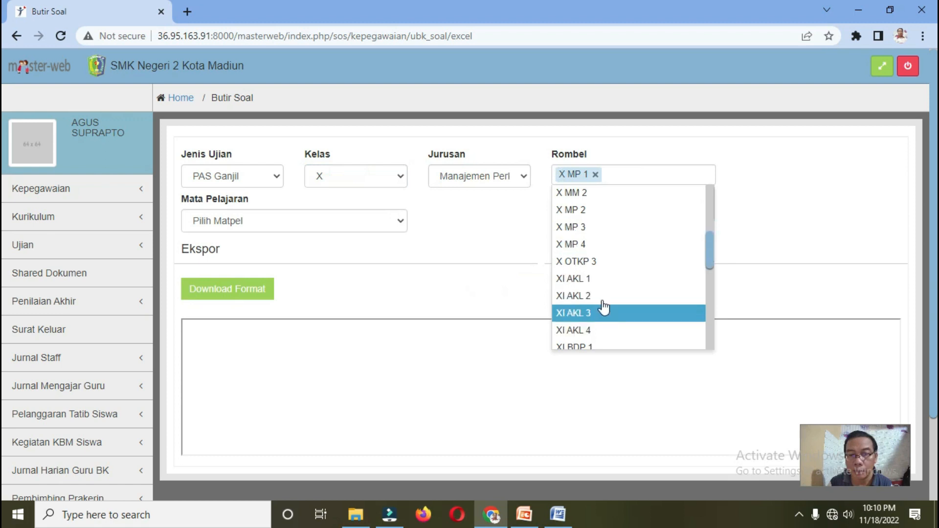
click(597, 217)
click(666, 174)
scroll(612, 294, down, 3)
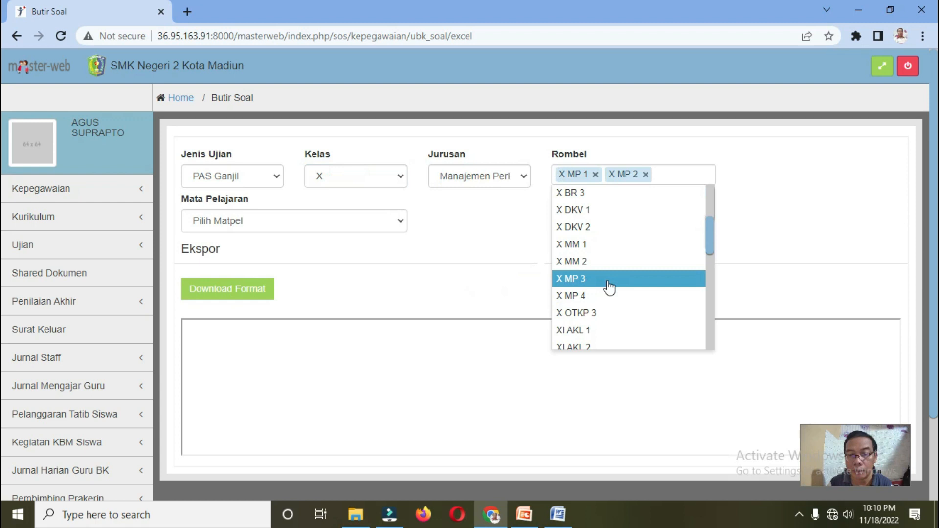
click(609, 287)
click(702, 178)
scroll(636, 274, down, 1)
scroll(621, 301, down, 3)
click(615, 297)
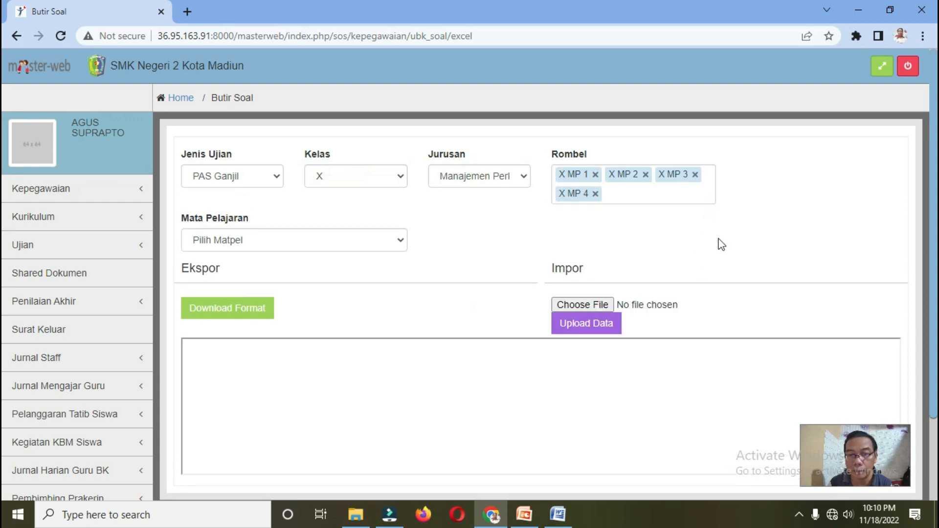
Step: Choose subject Informatika 02-MERDEKA and download its question format file
click(269, 242)
click(265, 333)
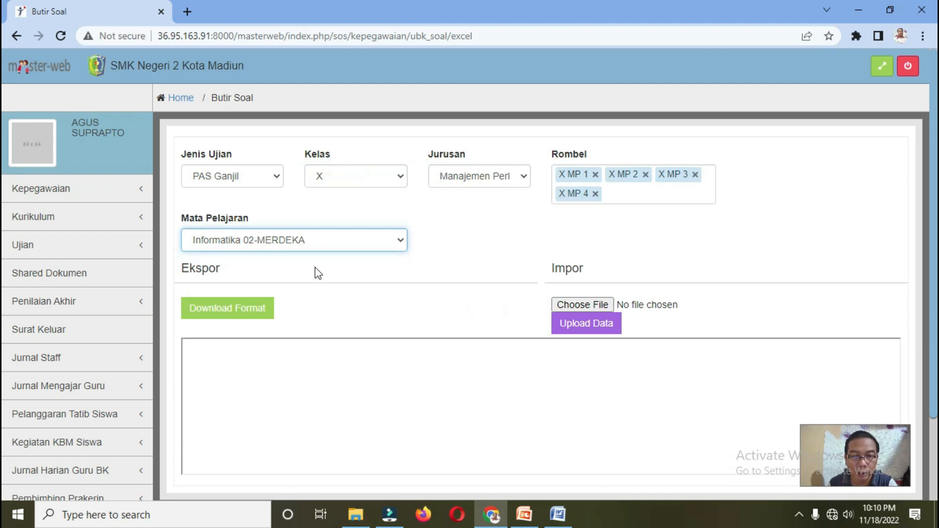
click(235, 316)
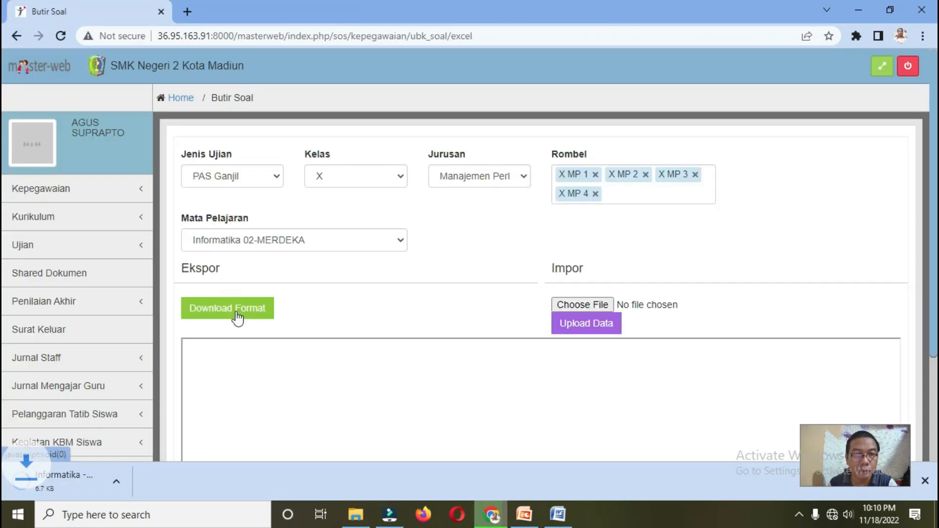
Step: Open the downloaded Informatika .xls question template in Excel
click(58, 485)
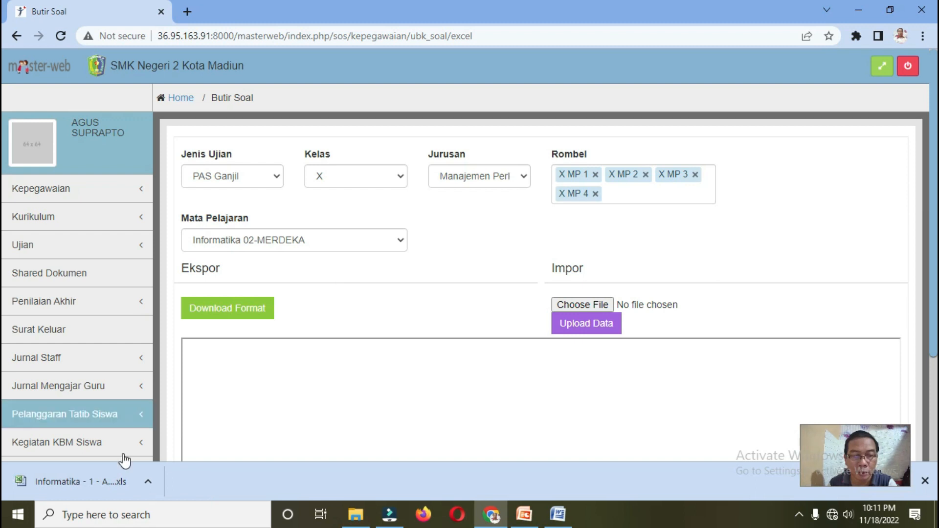
click(42, 483)
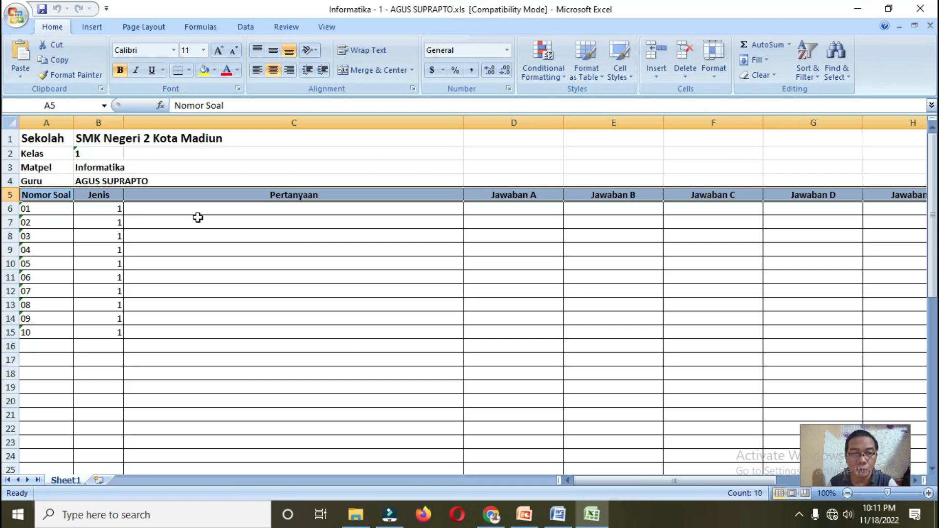
click(197, 213)
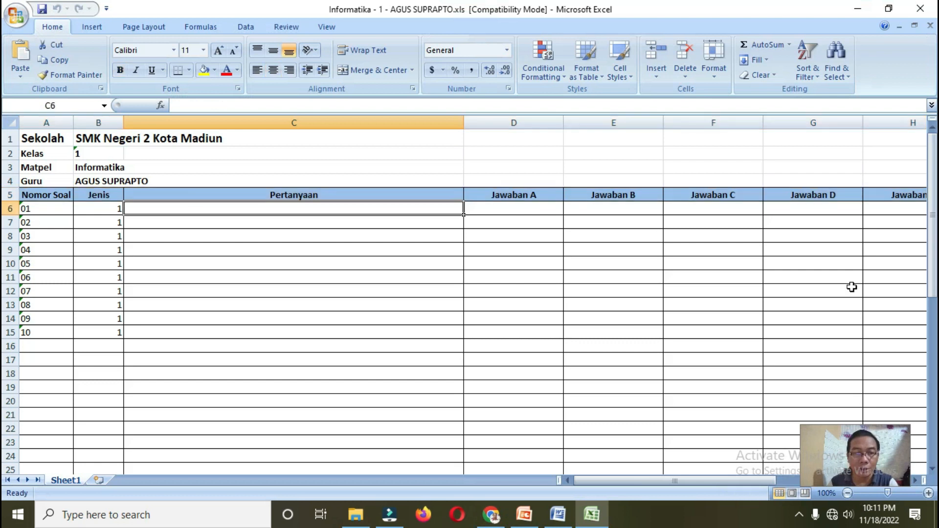
key(Right)
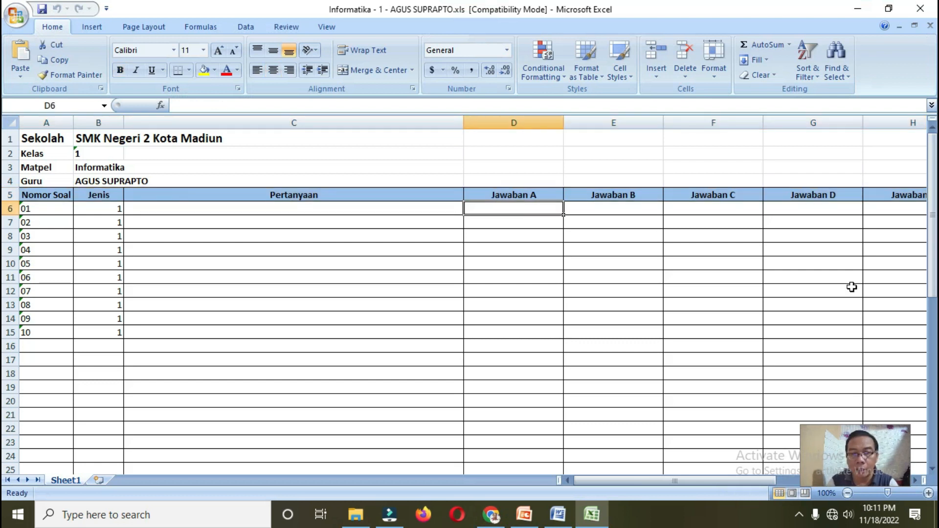
key(Right)
key(Right)
key(Right)
key(Right)
key(Right)
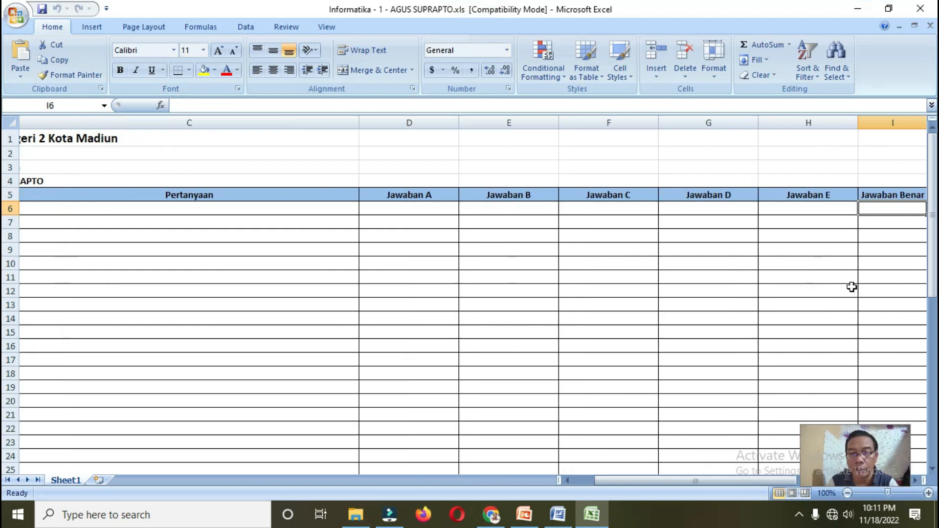
key(Right)
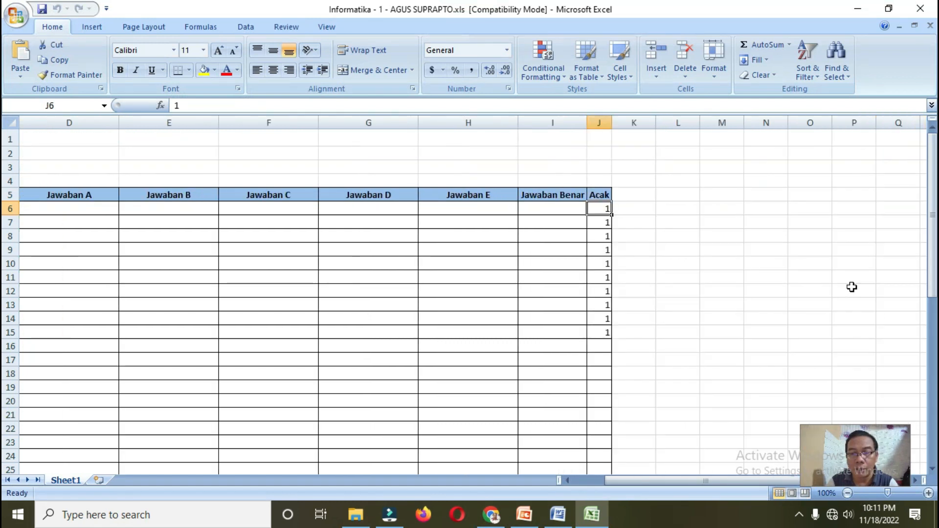
key(Left)
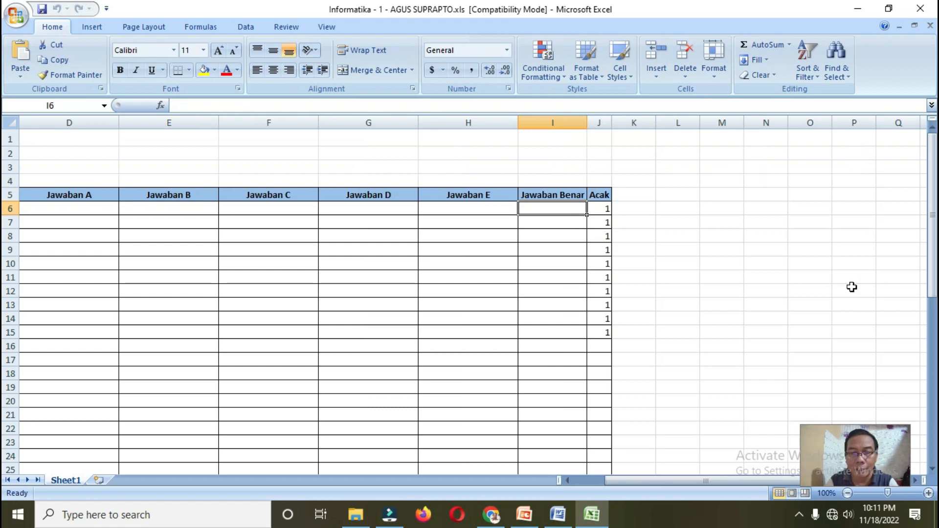
key(Right)
key(Down)
key(Down)
key(Down)
key(Down)
key(Down)
key(Down)
key(Down)
key(Down)
key(Down)
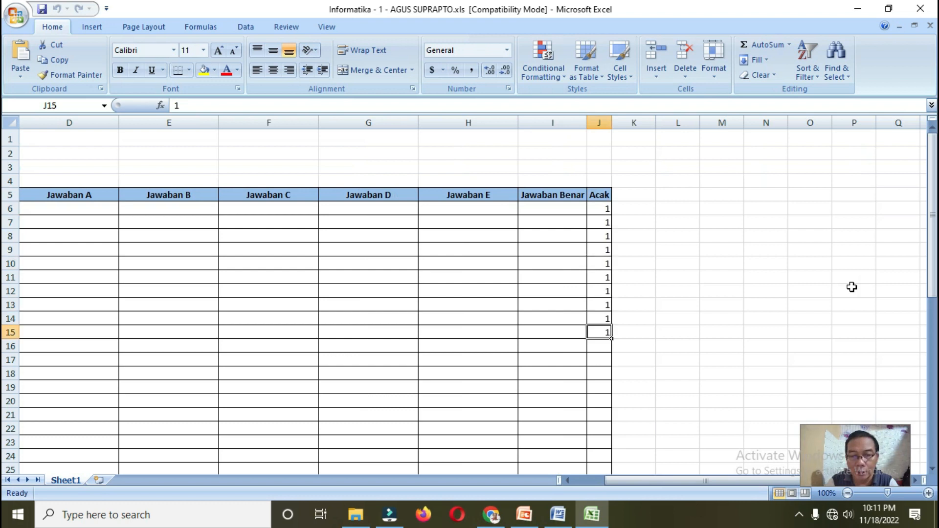
key(Down)
key(Down)
key(Down)
key(Down)
key(Down)
key(Down)
key(Down)
key(Down)
key(Down)
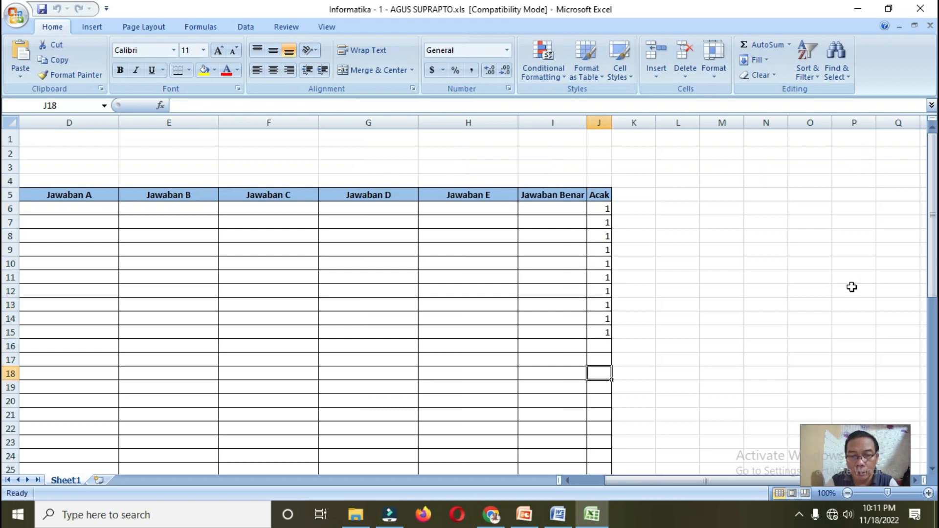
key(Left)
key(Home)
key(Up)
key(Up)
key(Up)
key(Up)
key(Up)
key(Up)
key(Up)
key(Up)
key(Up)
key(Up)
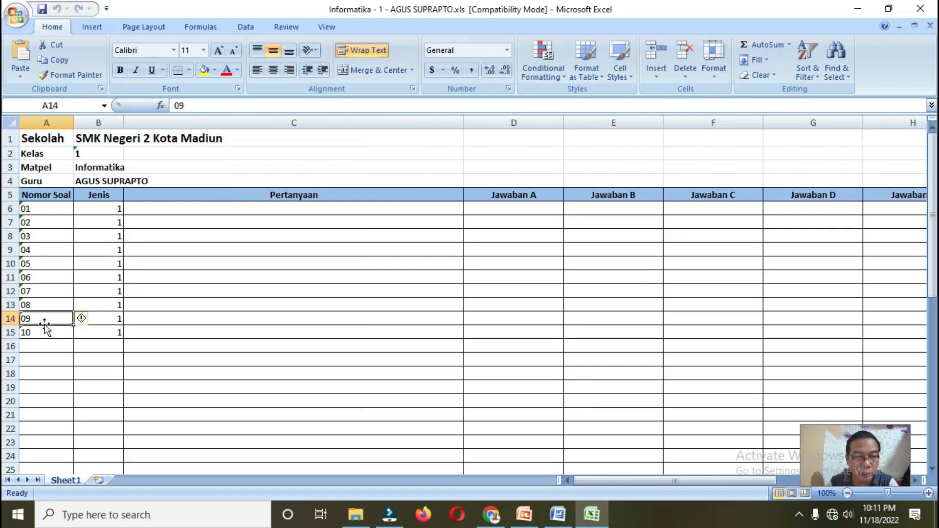
drag(34, 209, 68, 333)
drag(101, 211, 104, 335)
drag(98, 210, 96, 334)
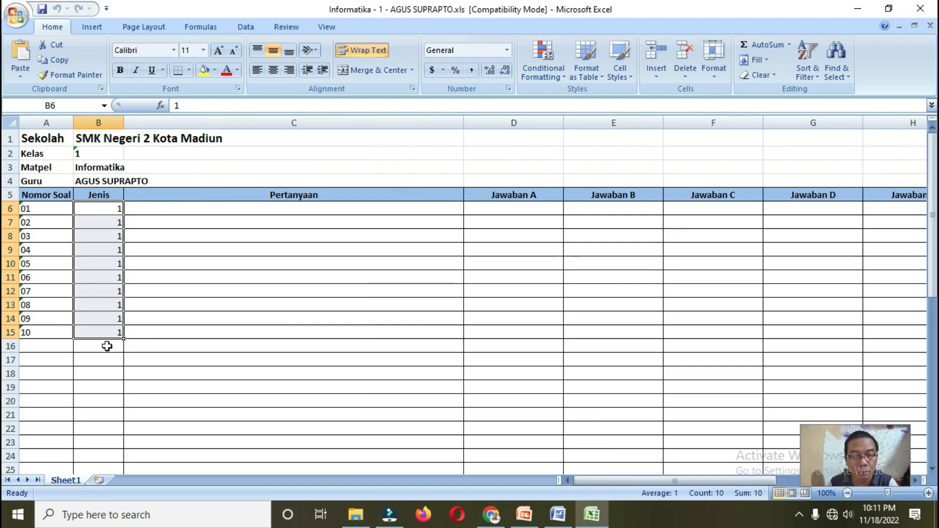
drag(47, 212, 41, 330)
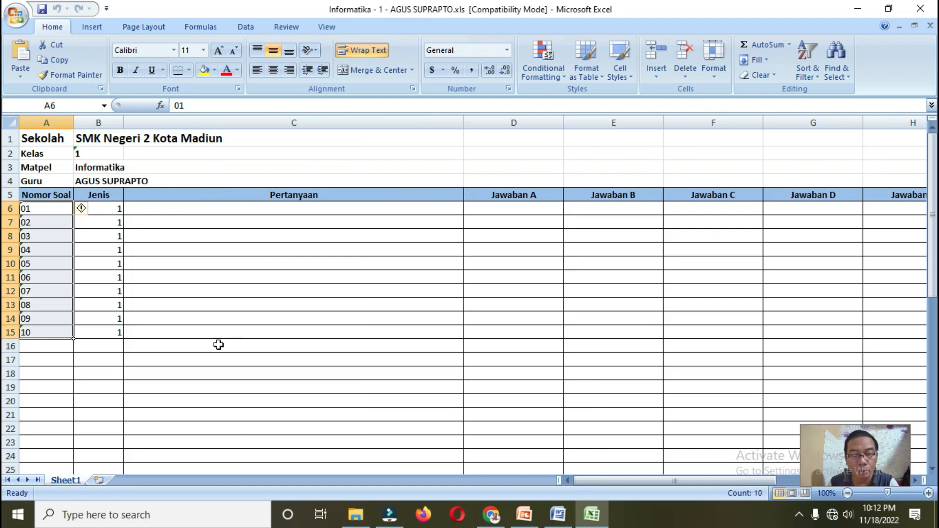
Step: Copy the Word question table and paste it into the Excel template starting at cell C6
click(558, 515)
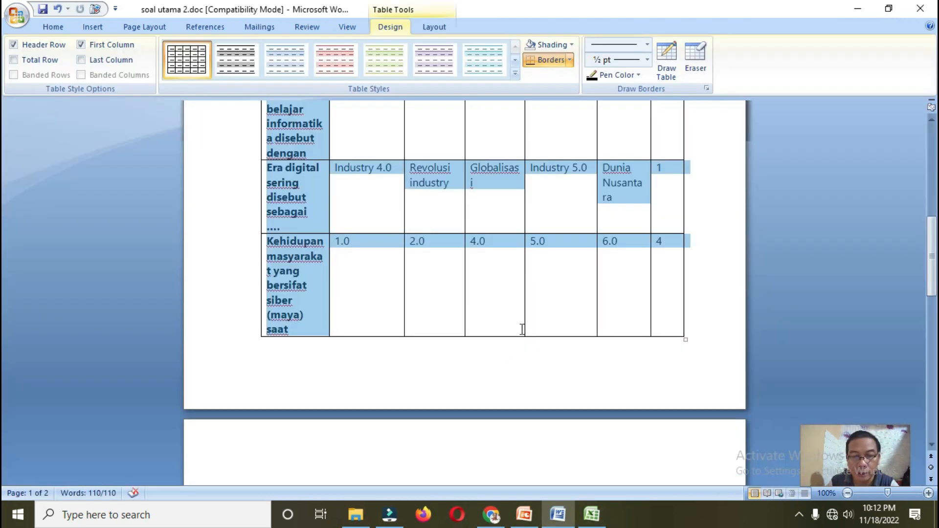
scroll(522, 330, up, 10)
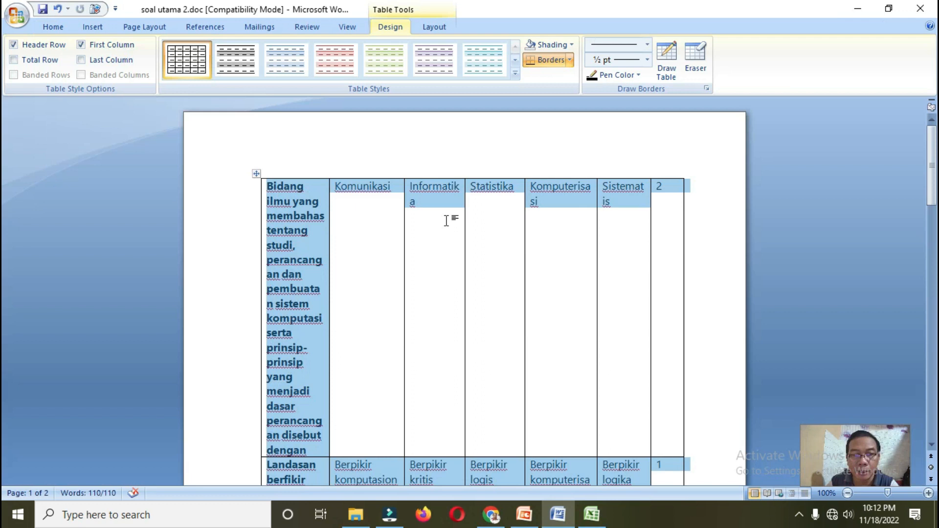
right_click(424, 199)
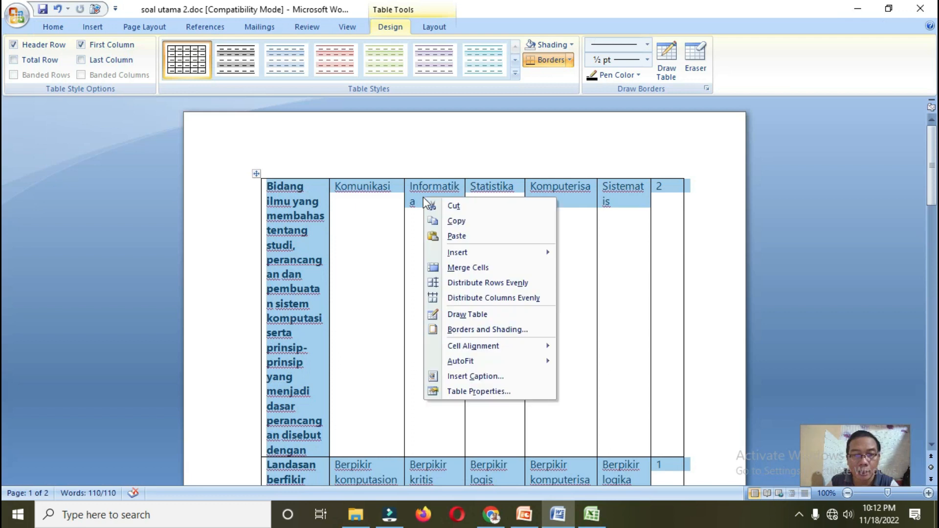
click(433, 221)
click(592, 514)
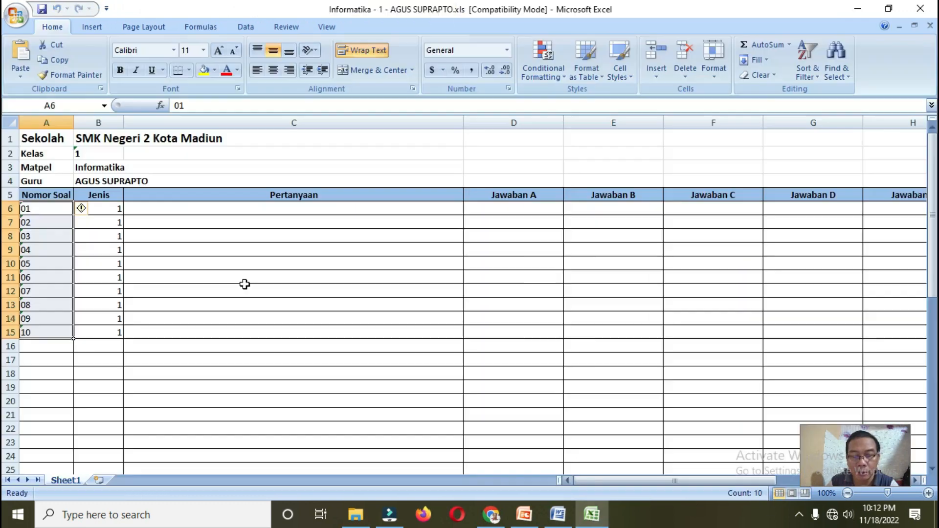
click(154, 211)
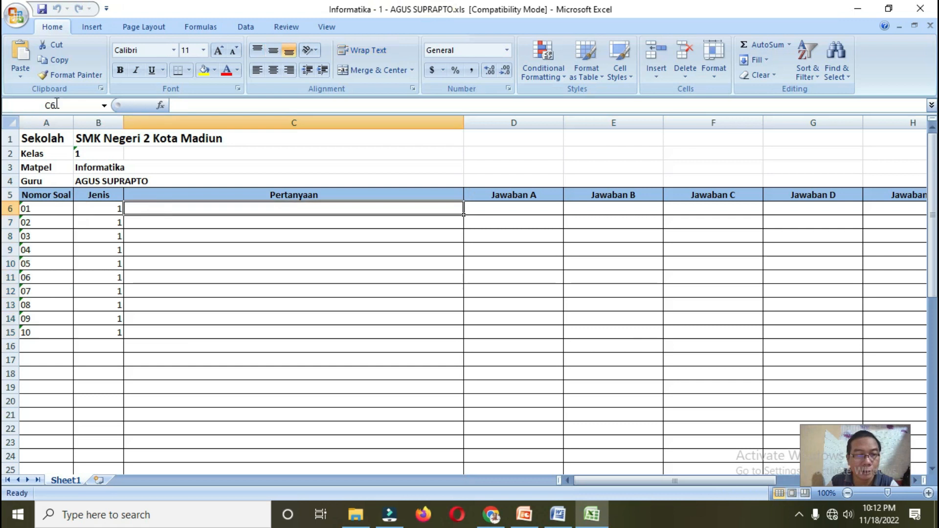
click(20, 73)
click(39, 92)
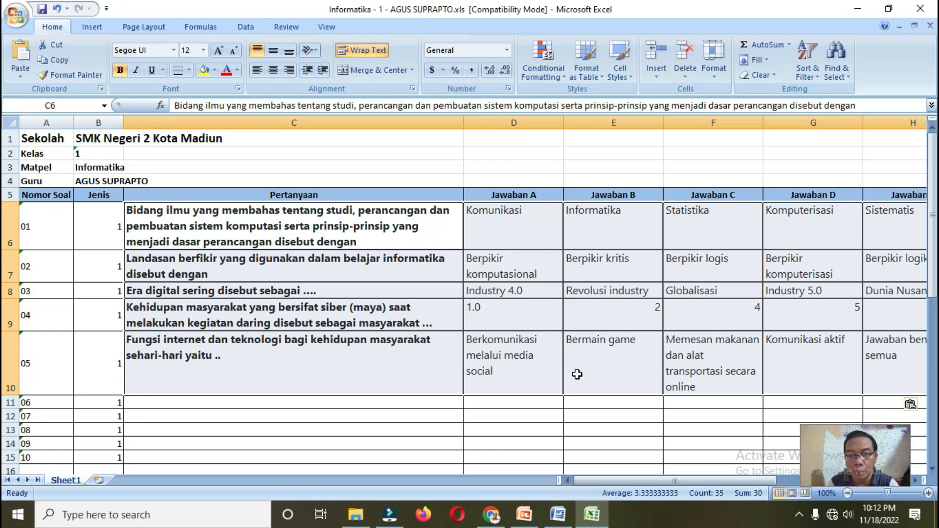
click(848, 493)
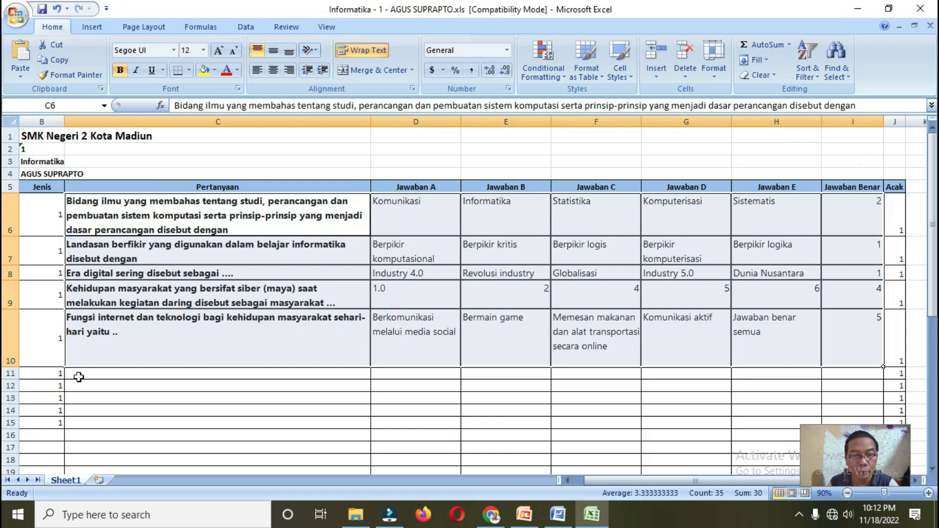
scroll(384, 319, down, 1)
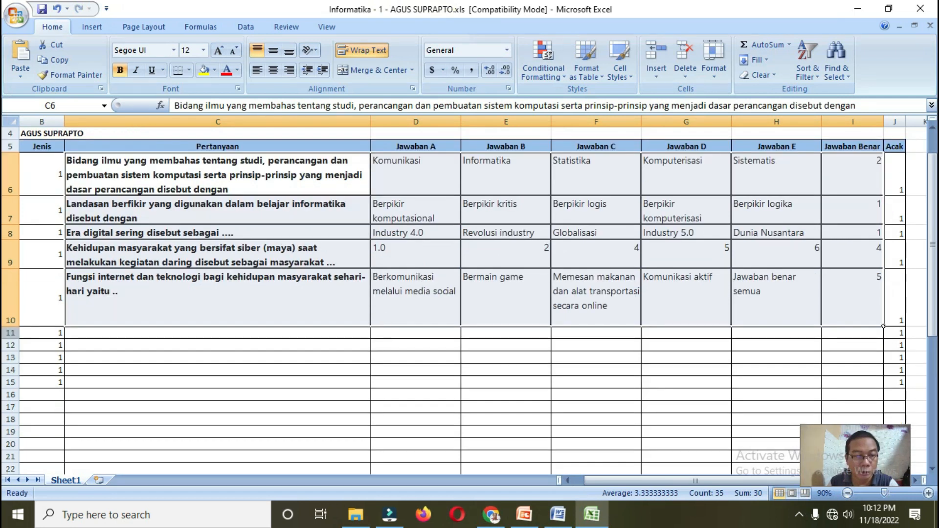
click(10, 333)
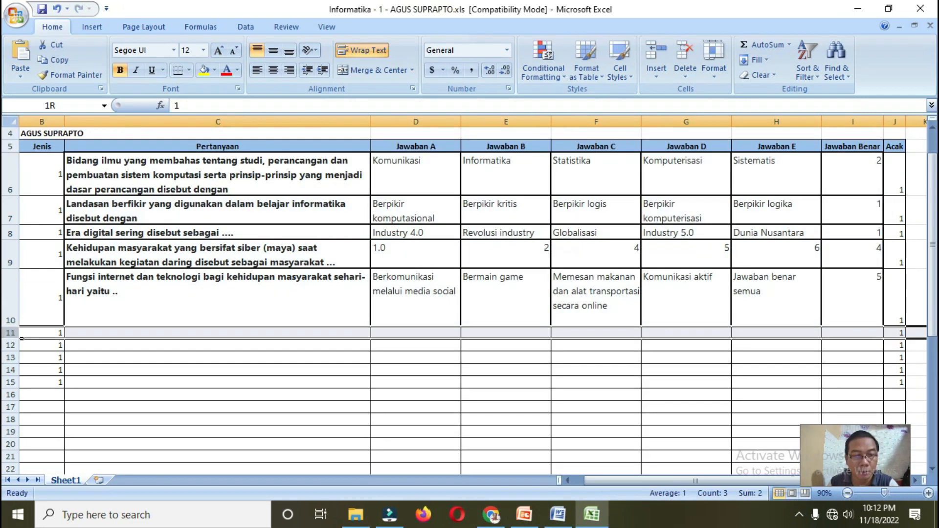
click(94, 353)
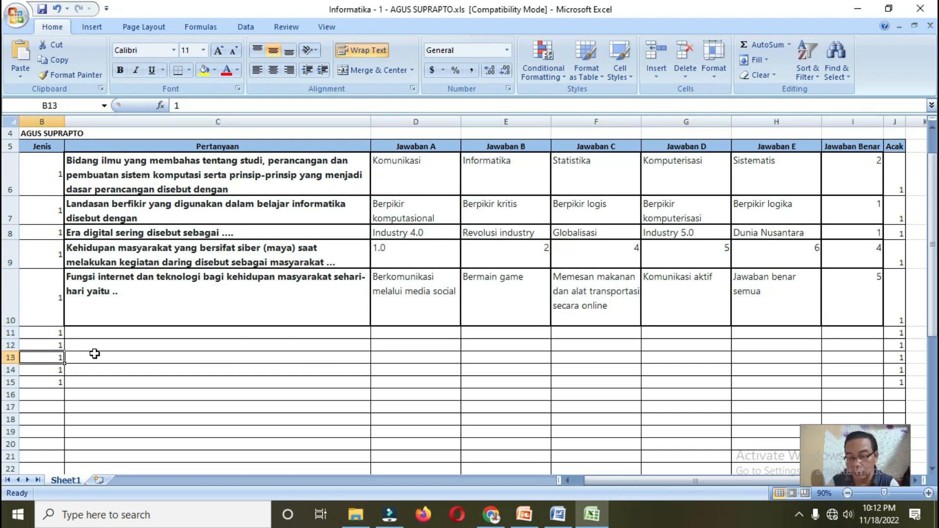
key(Left)
drag(11, 333, 17, 428)
Step: Delete the unused rows below question 05 and check row 10's answer and Acak cells
right_click(17, 428)
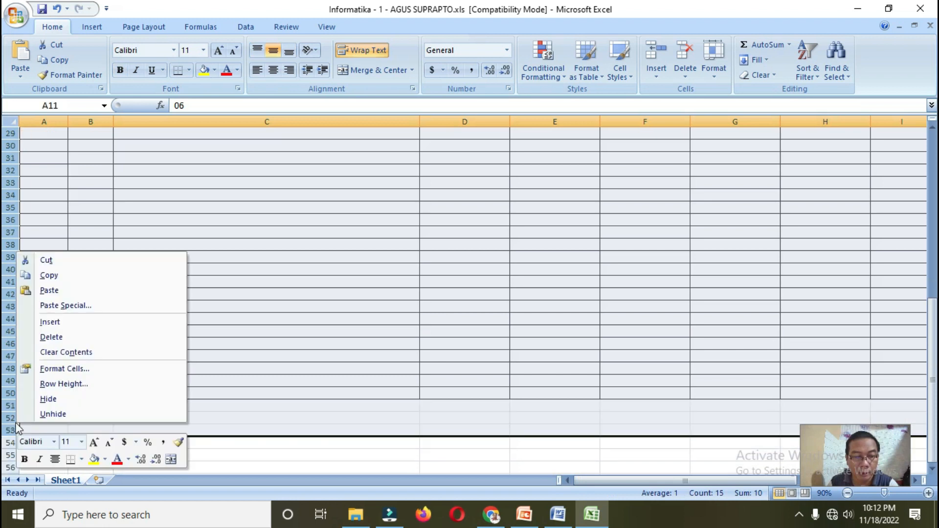
click(49, 337)
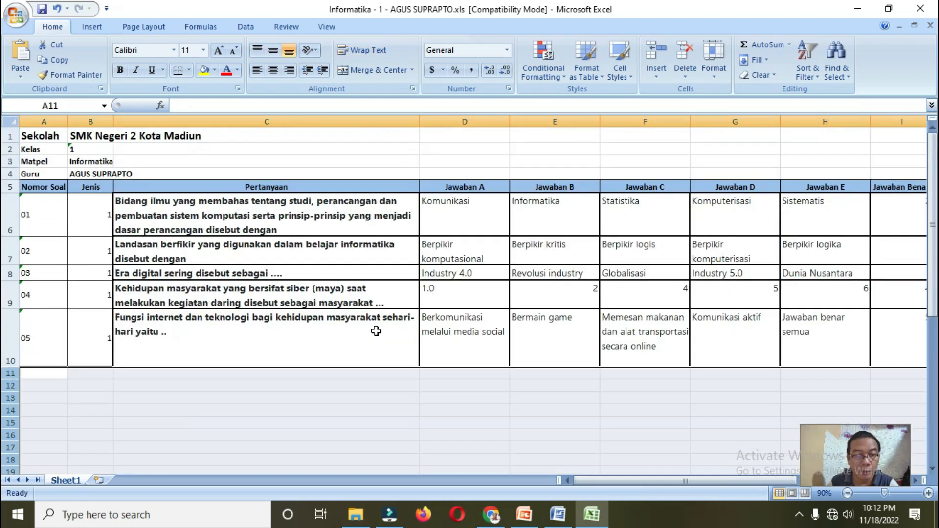
click(536, 348)
key(Right)
key(Right)
key(Right)
key(Right)
key(Right)
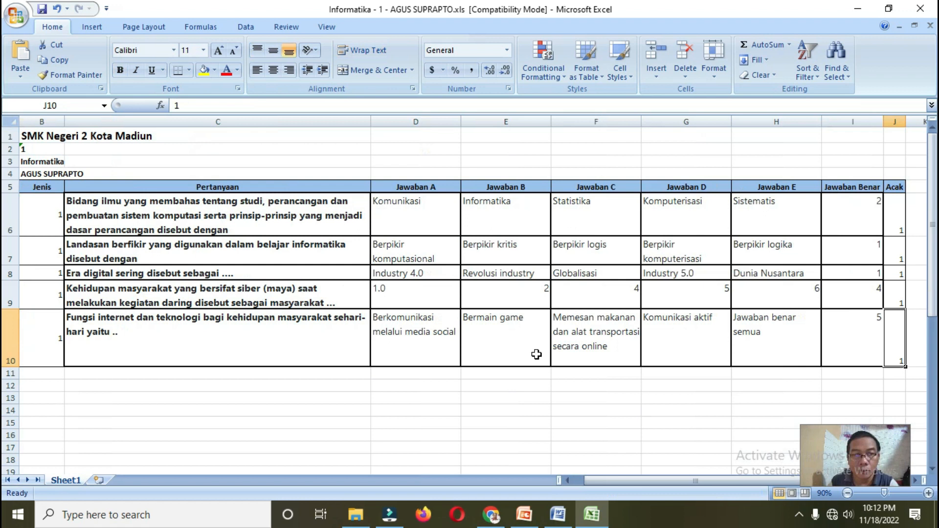
Step: Save the workbook in its older .xls format and return to the PowerPoint slide
click(42, 11)
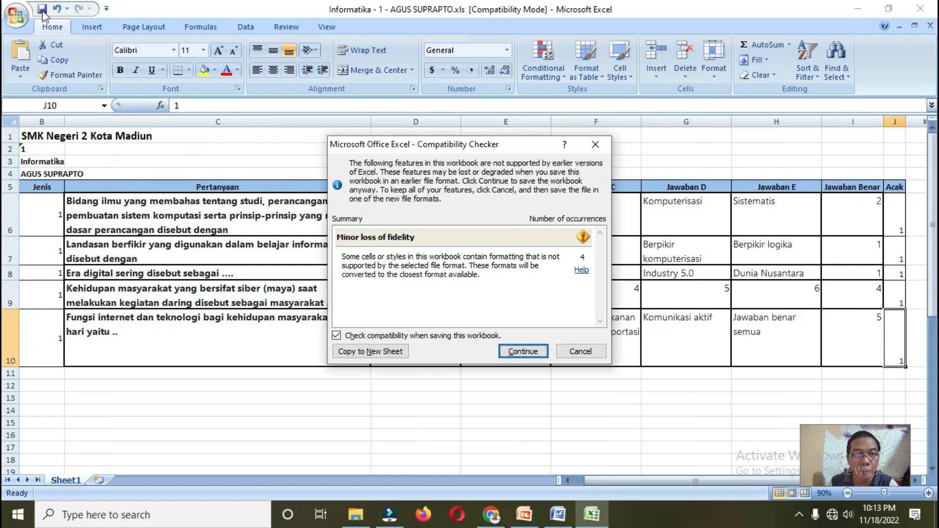
click(510, 353)
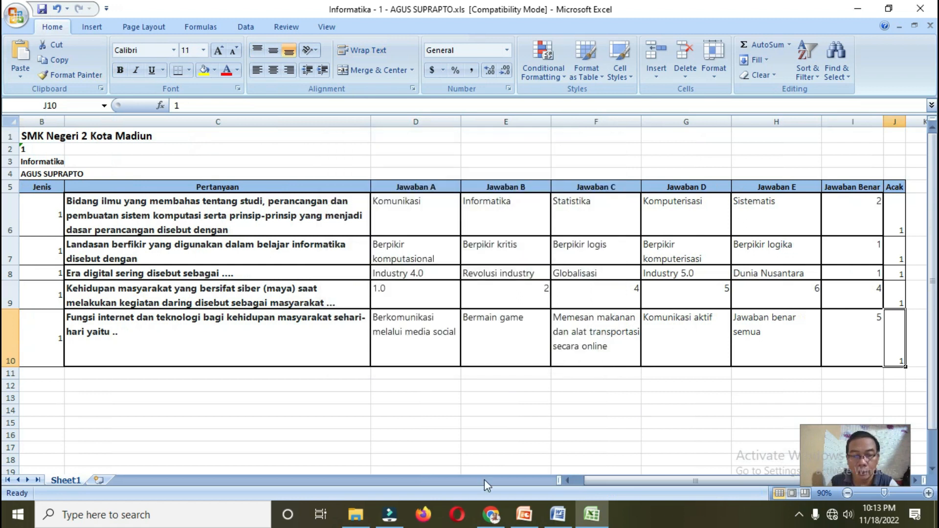
click(524, 514)
click(345, 324)
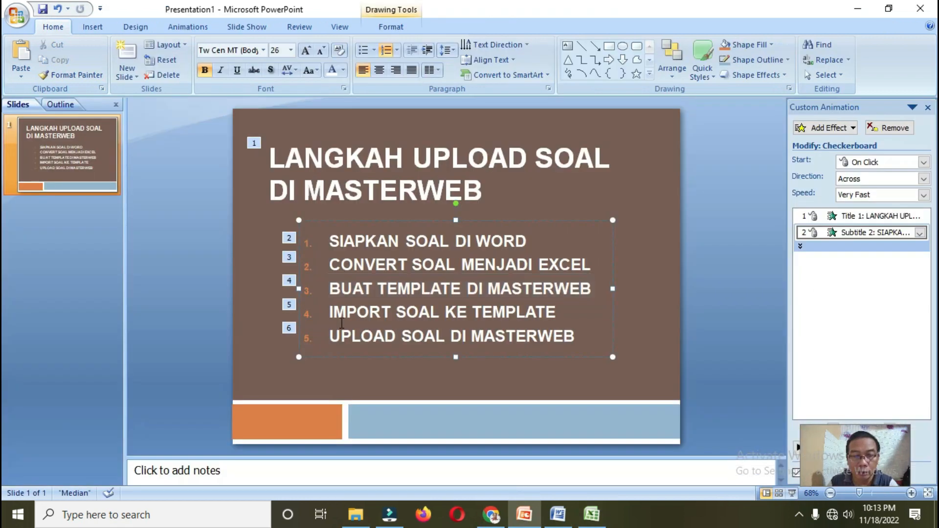
Step: Highlight the Import Soal ke Template and Upload Soal di Masterweb steps, then return to Masterweb
drag(391, 315, 495, 315)
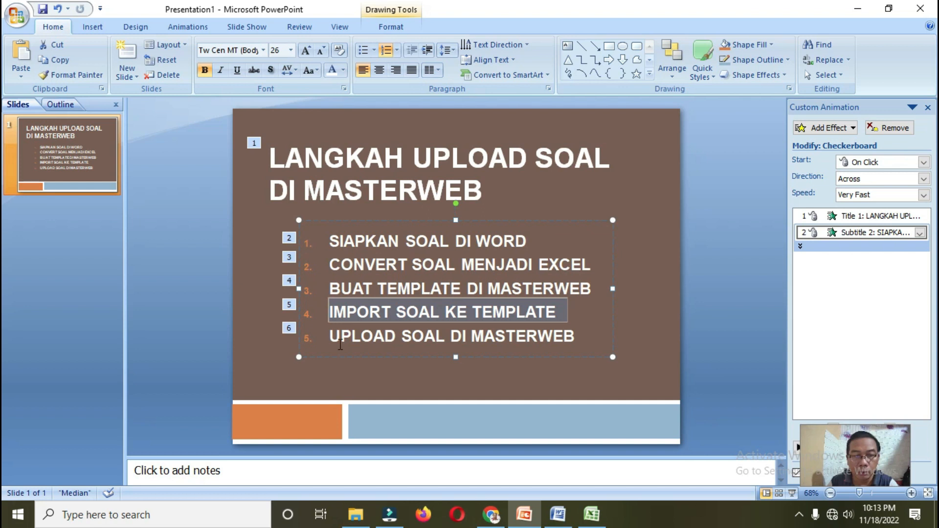
drag(338, 340, 586, 338)
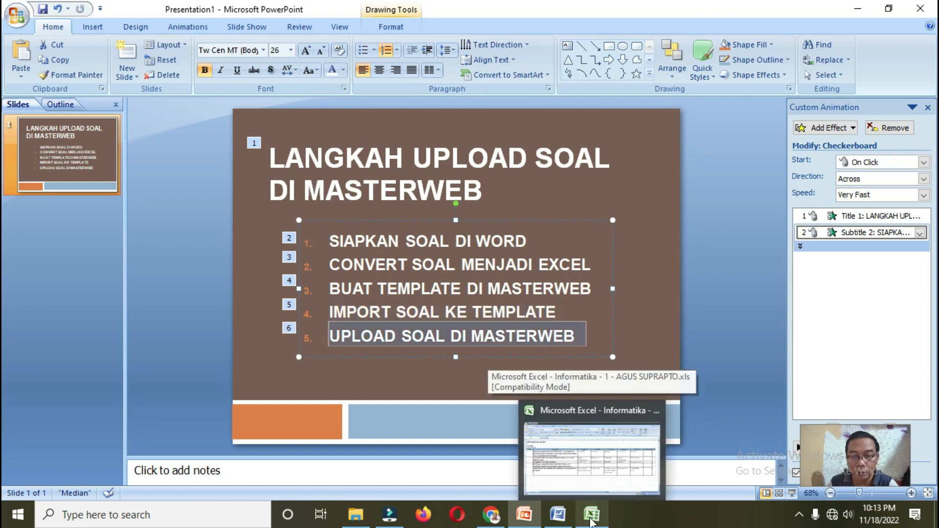
click(491, 515)
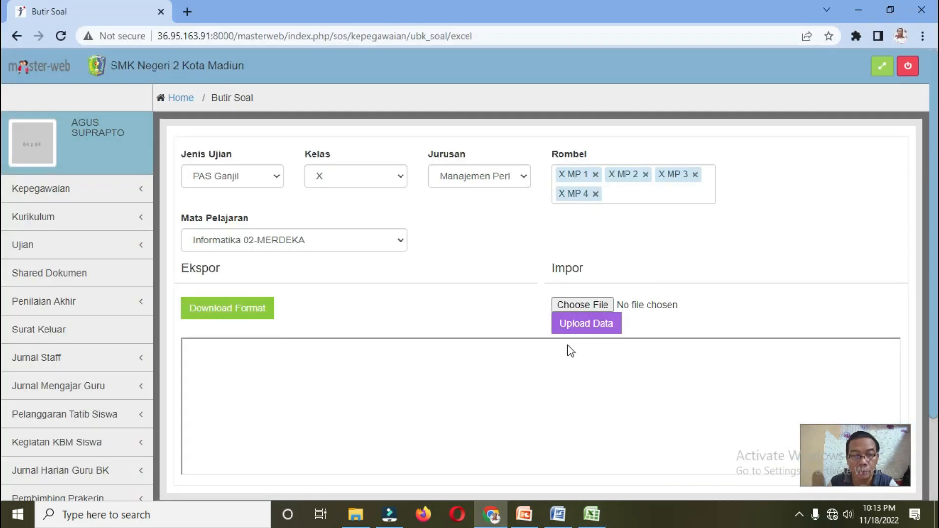
Step: Upload the Informatika .xls file from Downloads with Upload Data until Masterweb reports Impor selesai
click(583, 307)
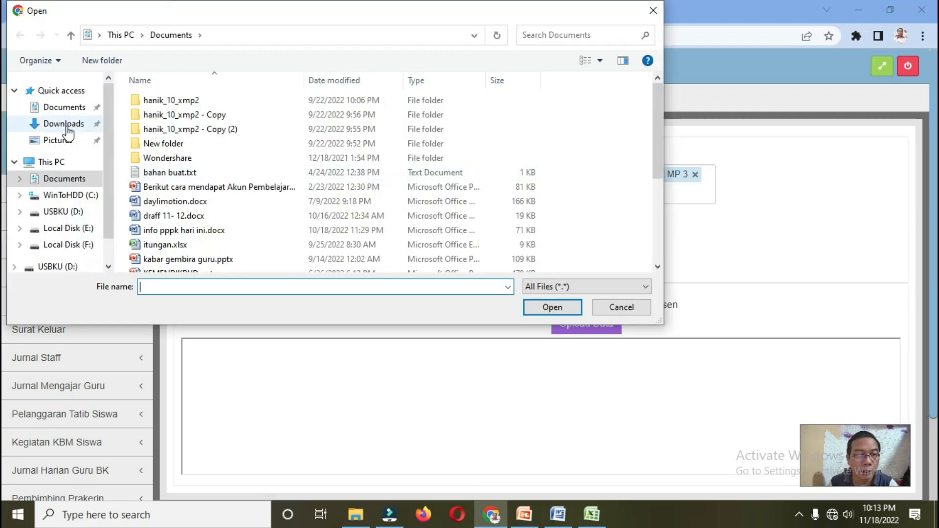
click(67, 128)
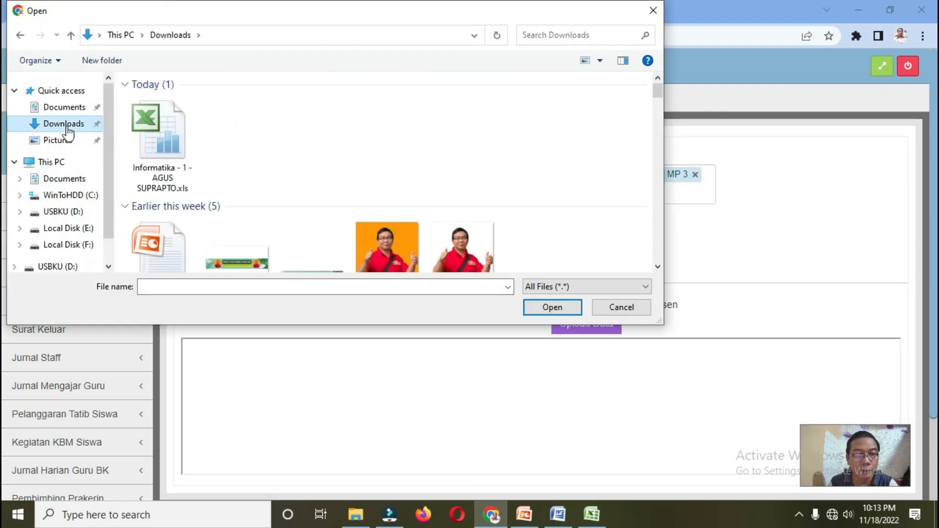
click(165, 142)
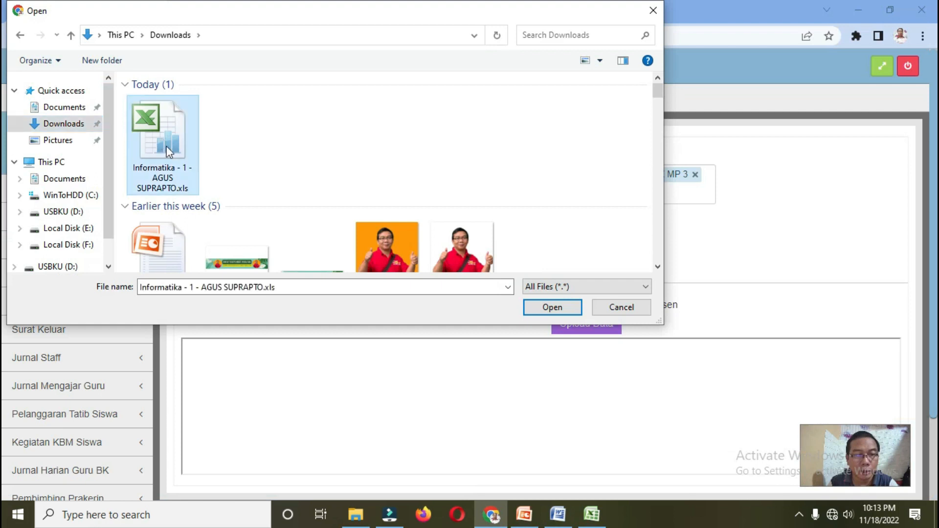
click(552, 307)
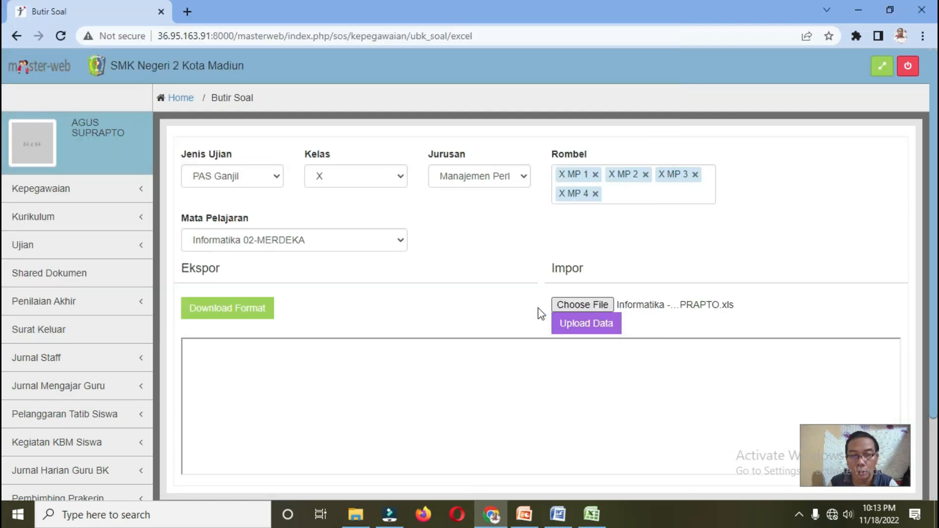
click(591, 331)
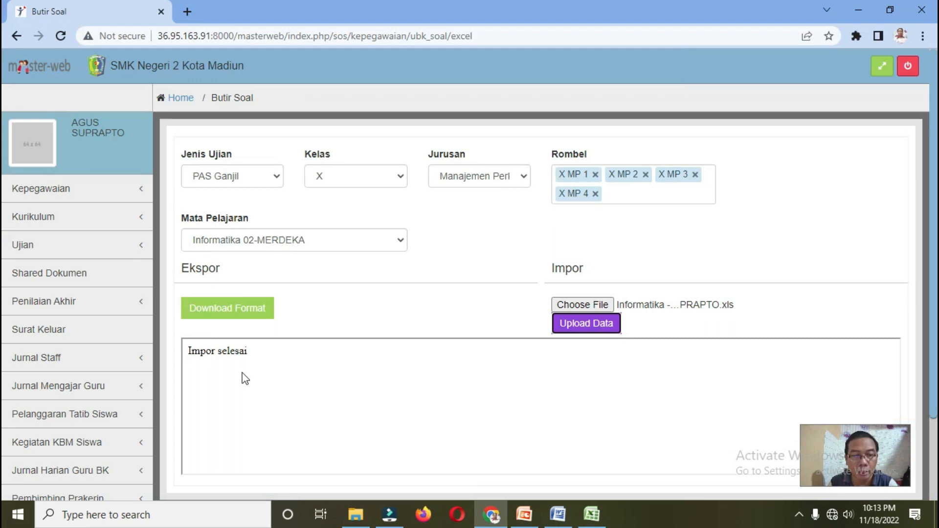
click(23, 258)
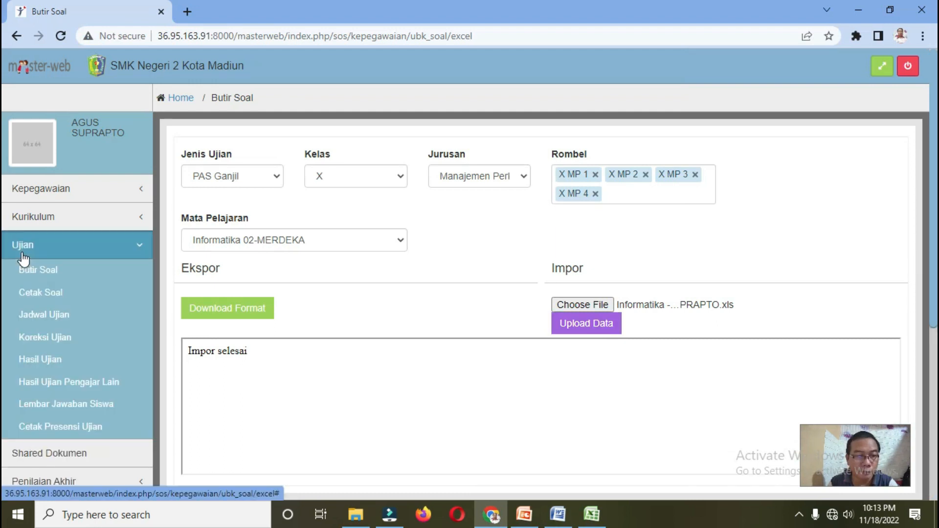
Step: In Cetak Soal, display the 2022/2023.PAS Ganjil Informatika sheet and scroll through its five questions and keys
click(34, 296)
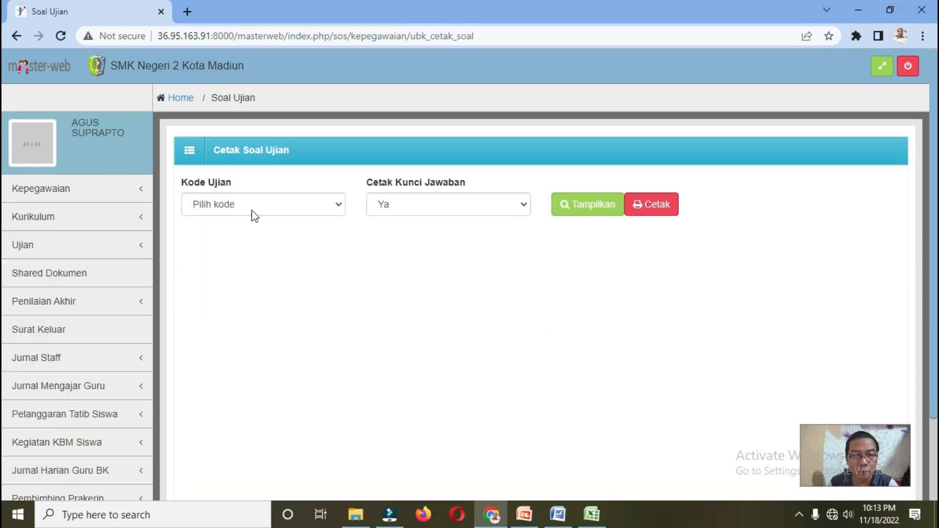
click(254, 214)
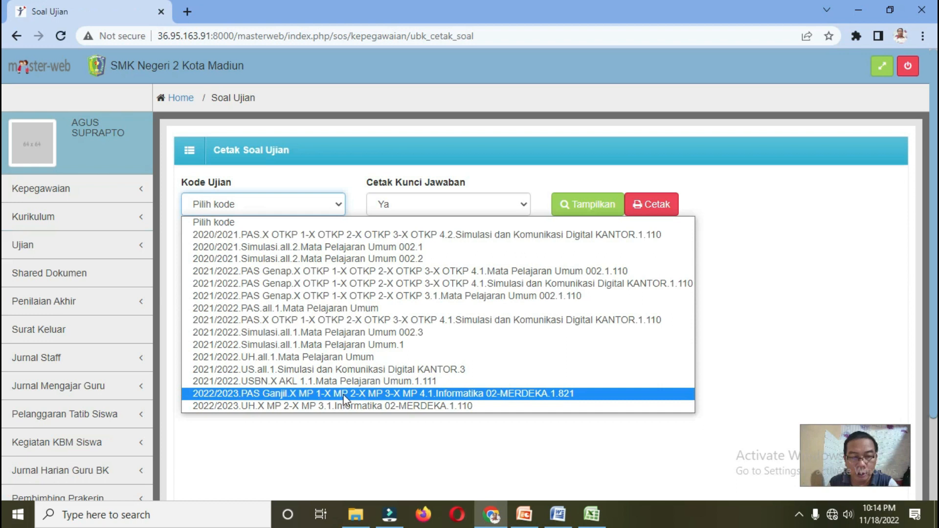
click(283, 395)
click(584, 204)
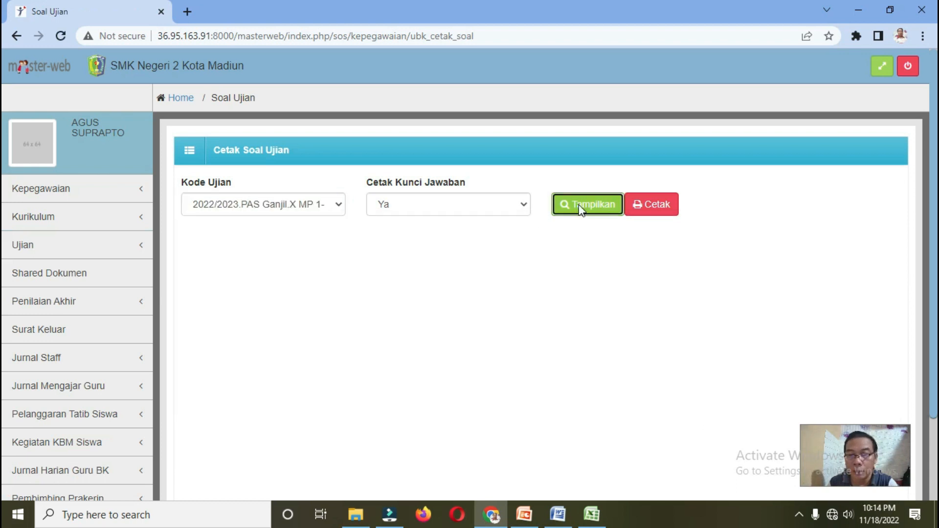
scroll(389, 334, down, 4)
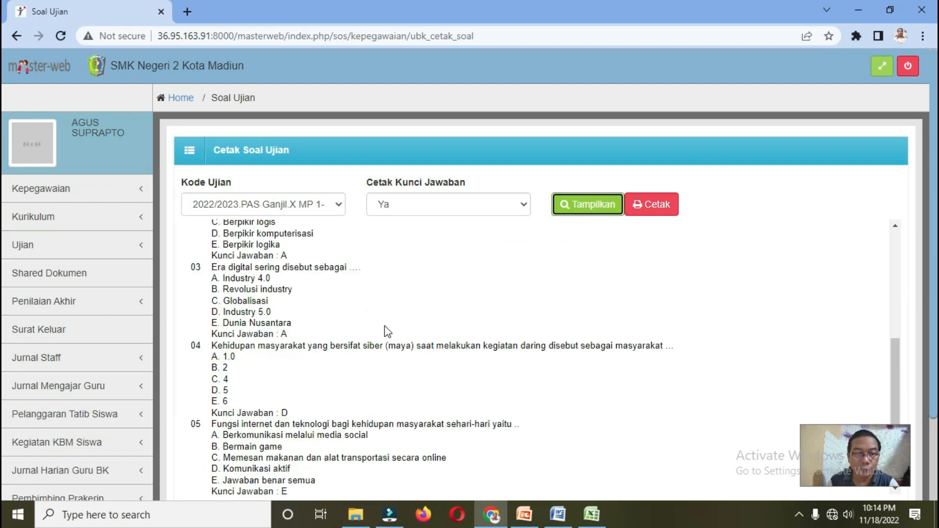
scroll(387, 331, down, 2)
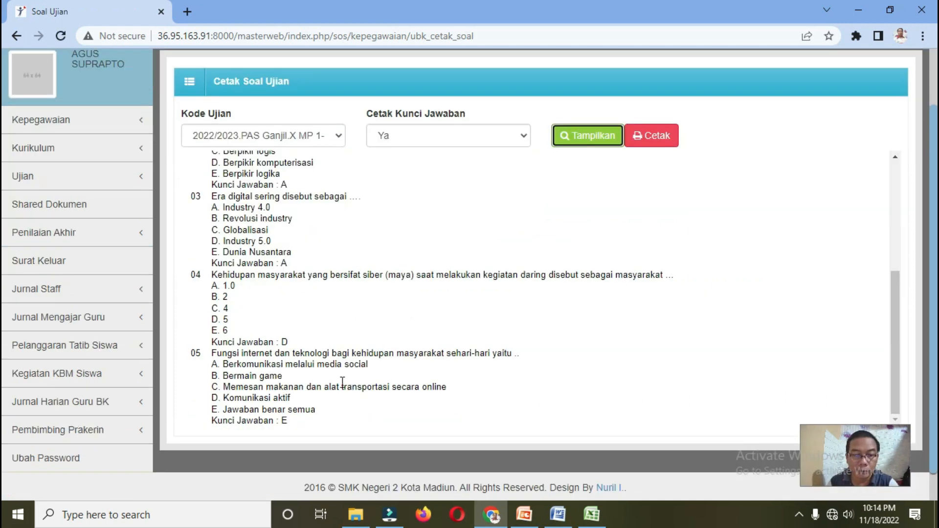
scroll(431, 384, up, 5)
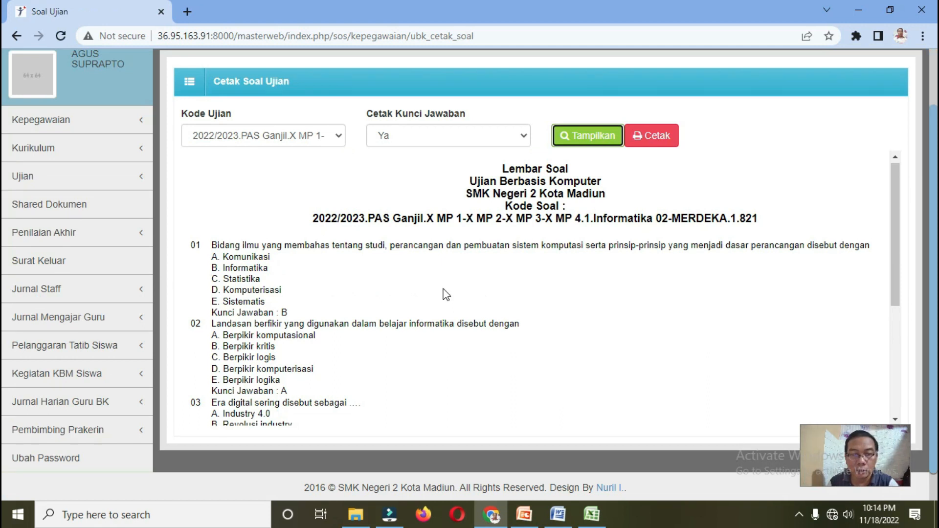
scroll(268, 329, down, 6)
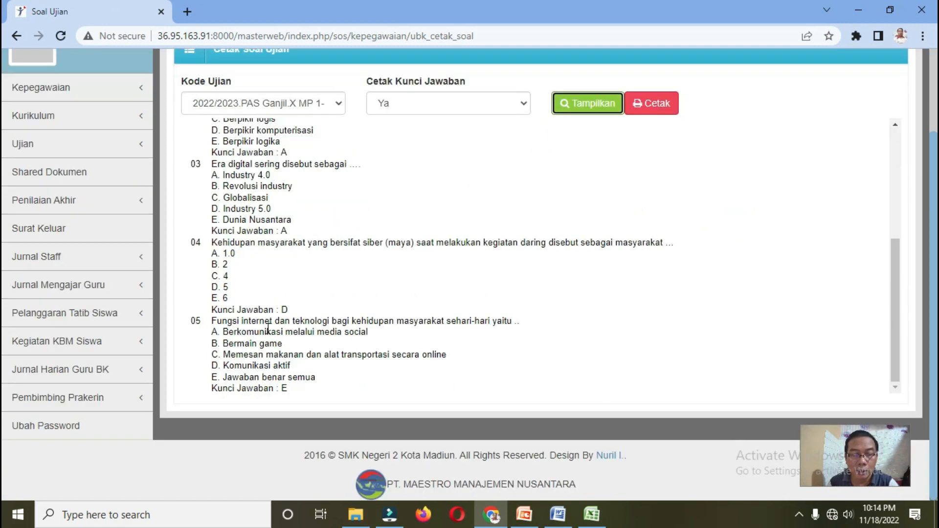
scroll(268, 329, up, 5)
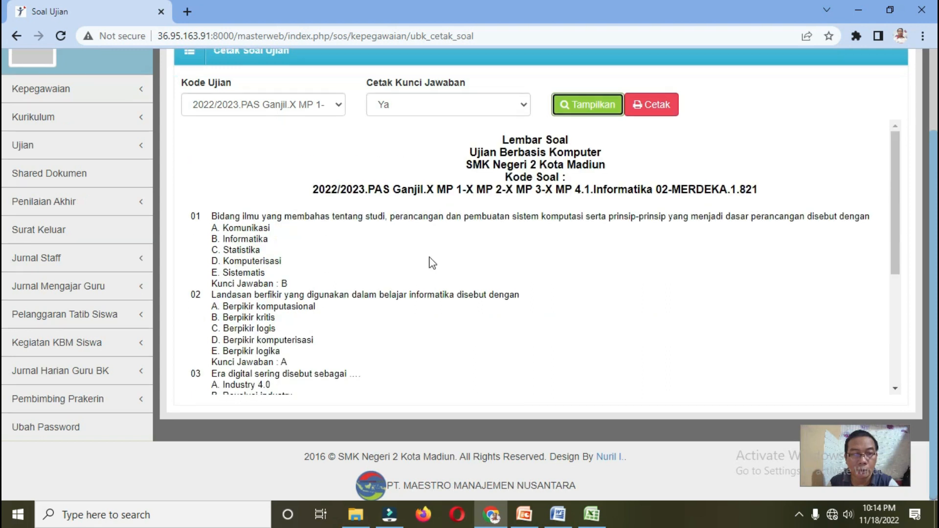
scroll(45, 226, up, 2)
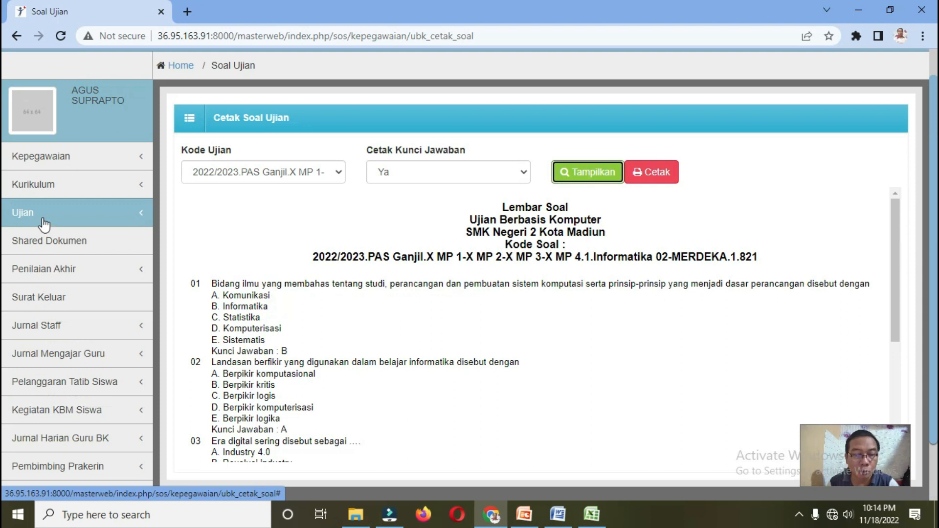
click(37, 221)
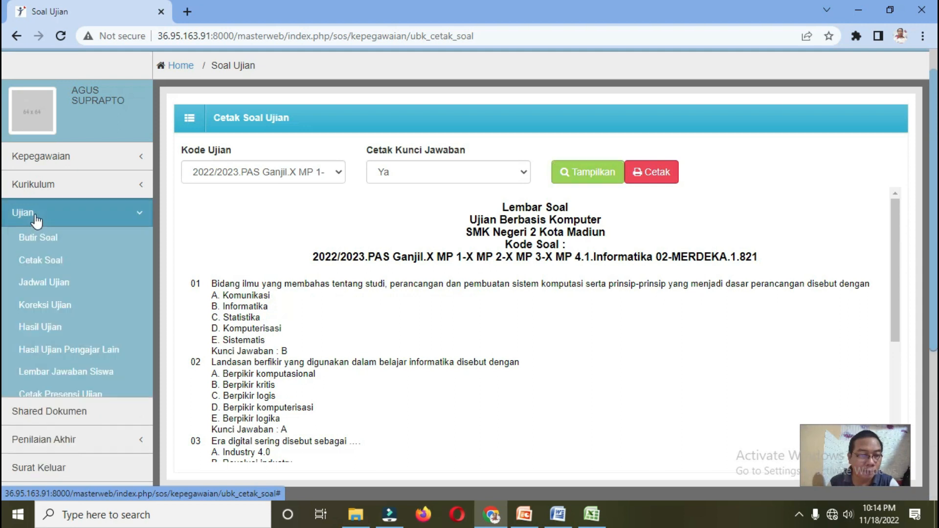
Step: Select the 2022/2023.PAS Ganjil Informatika code in Jadwal Ujian, then open the Butir Soal list
click(45, 284)
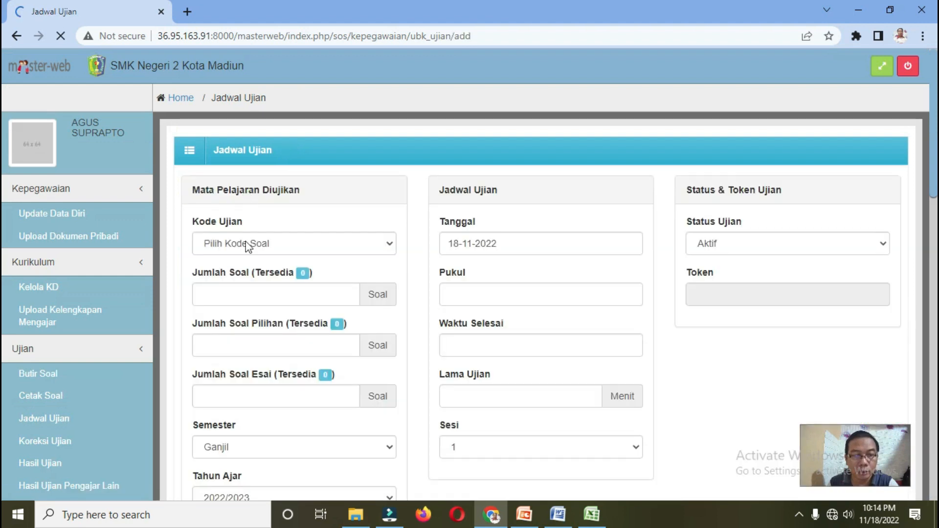
click(249, 247)
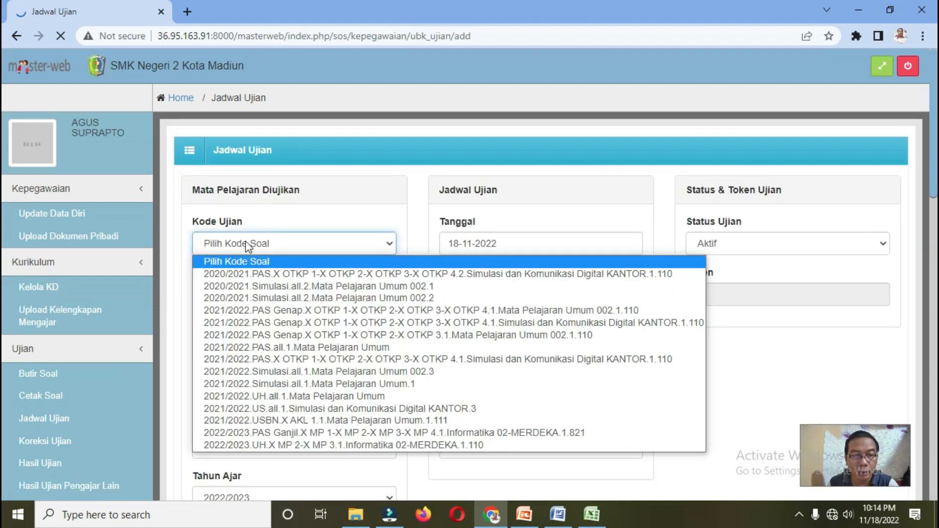
click(333, 433)
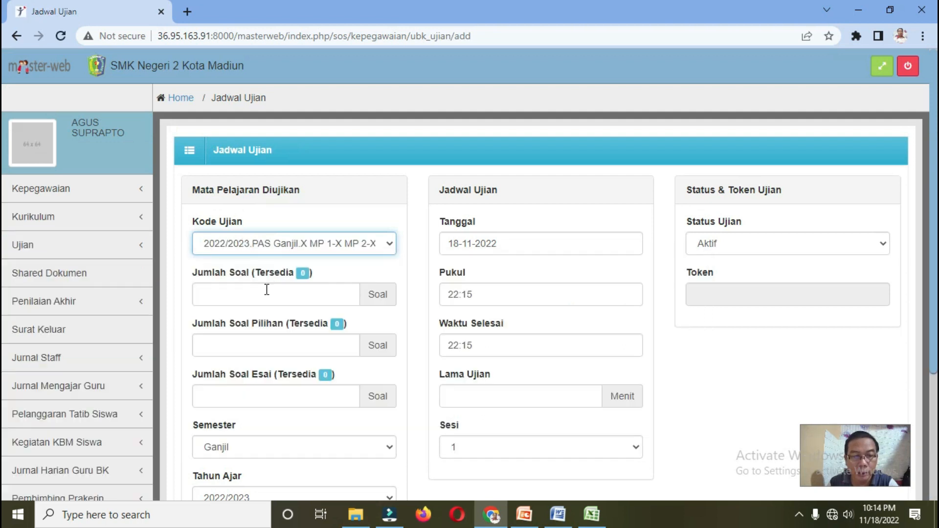
scroll(519, 326, down, 4)
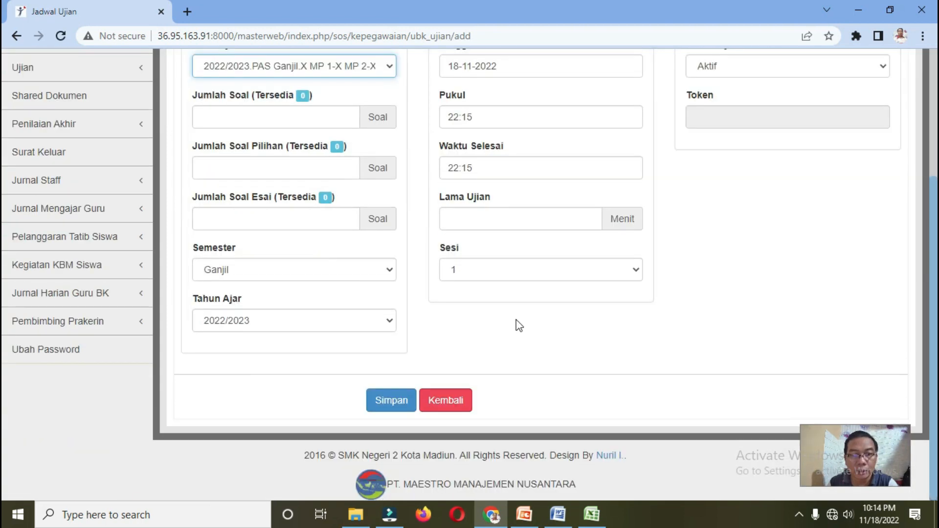
scroll(519, 325, up, 3)
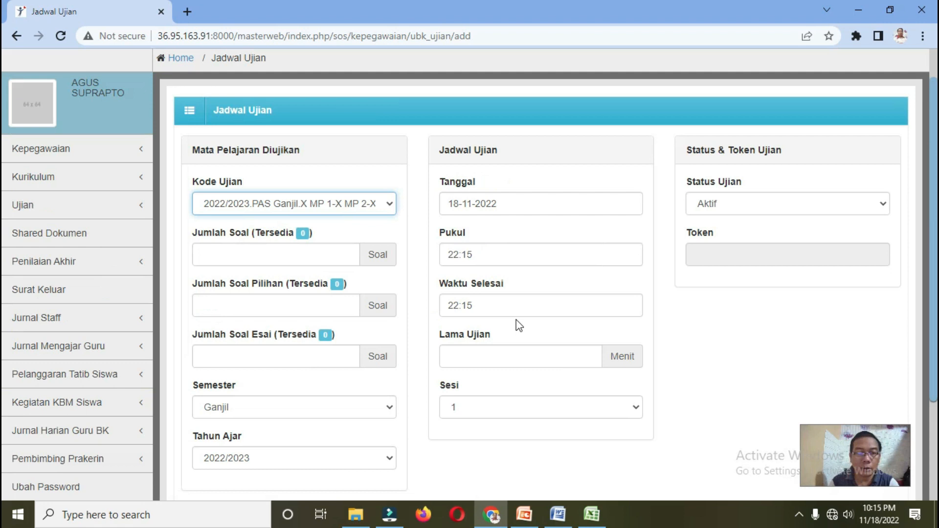
scroll(519, 325, down, 3)
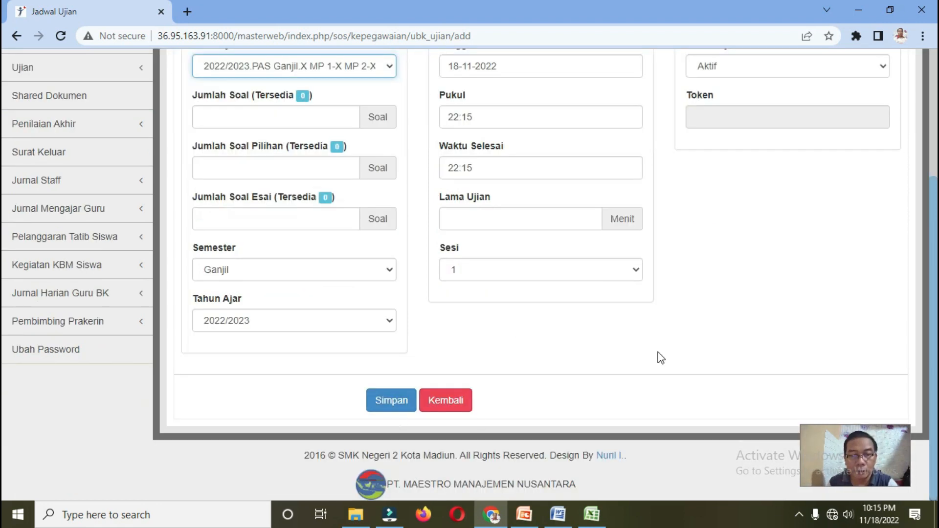
scroll(661, 358, up, 4)
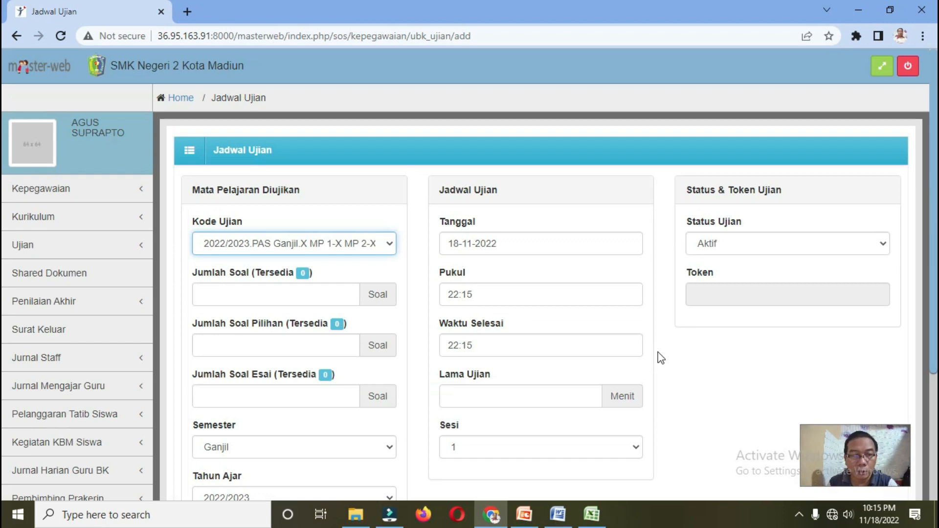
click(22, 249)
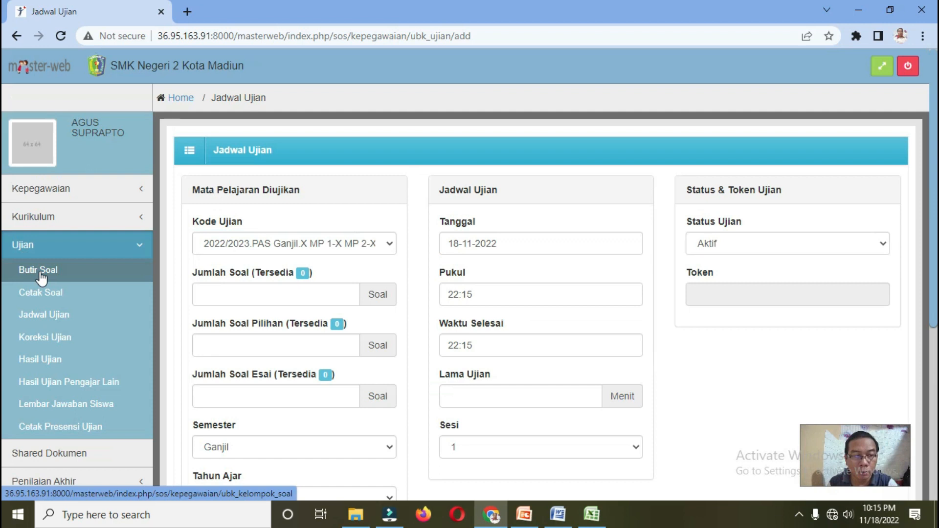
click(40, 271)
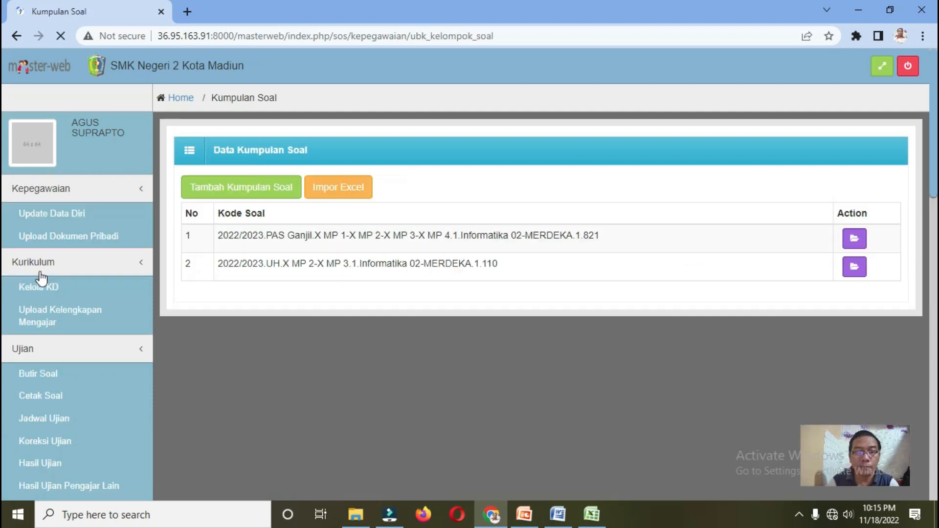